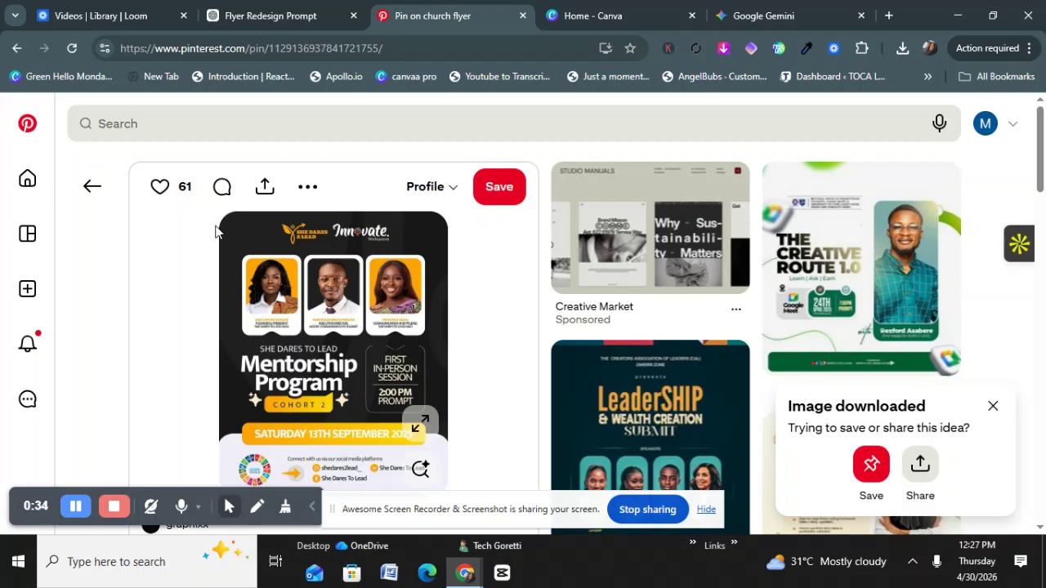
Step: Scroll through the current ChatGPT conversation to review its content
scroll(225, 237, "down", 1)
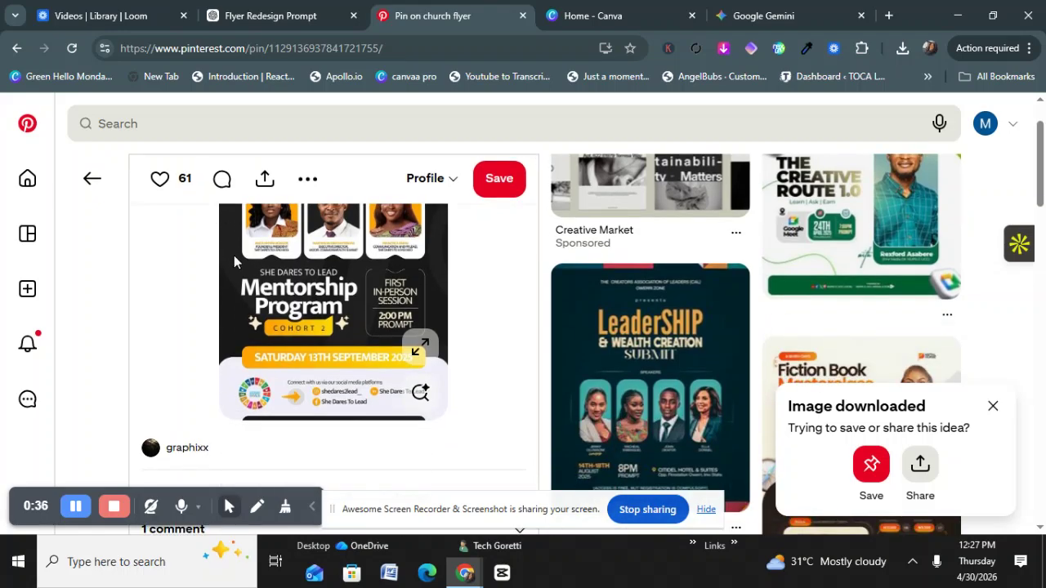
scroll(233, 255, "up", 1)
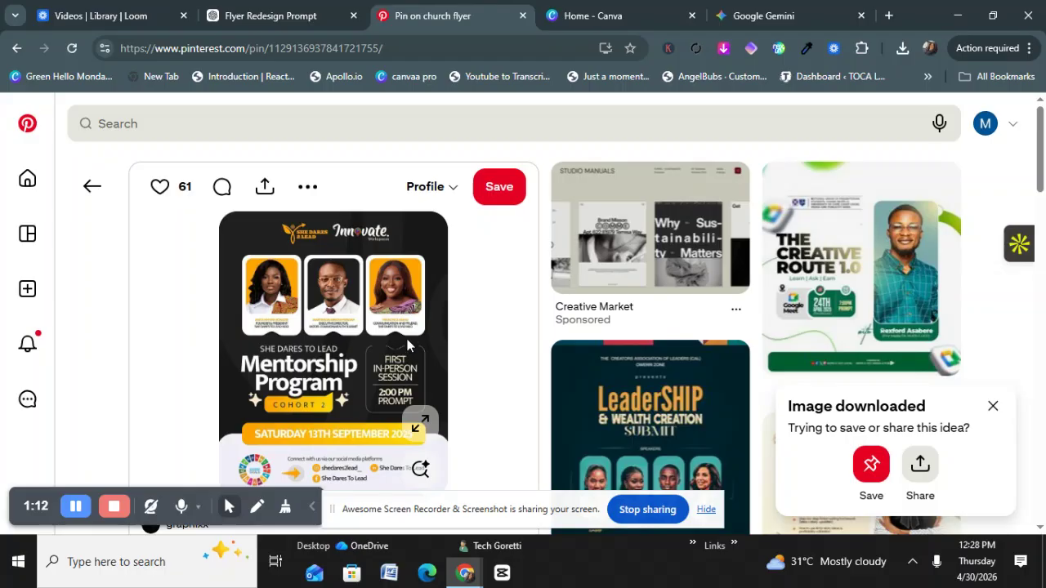
scroll(438, 326, "down", 2)
scroll(438, 333, "down", 2)
scroll(438, 334, "down", 3)
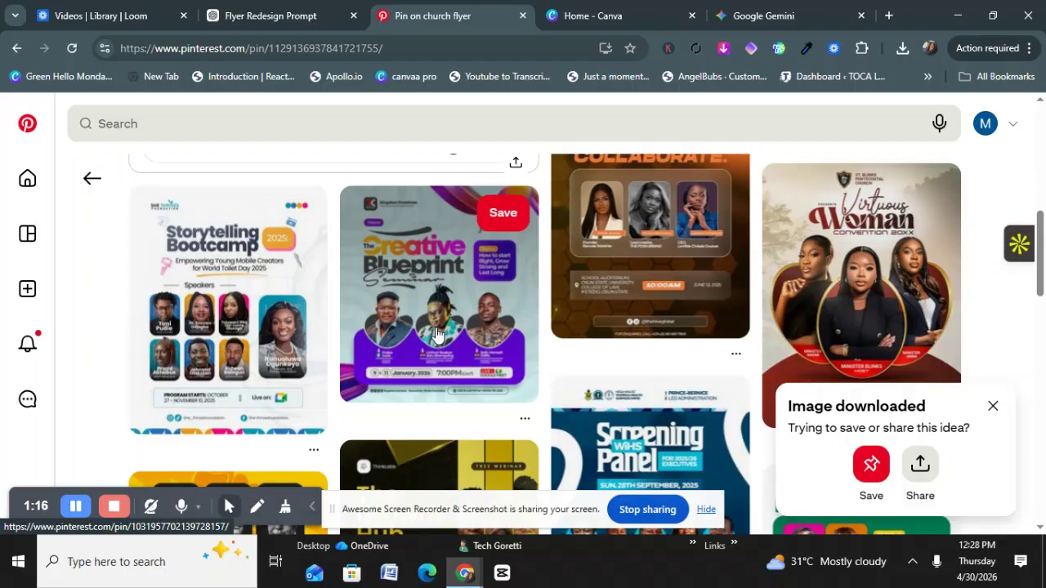
scroll(436, 333, "down", 2)
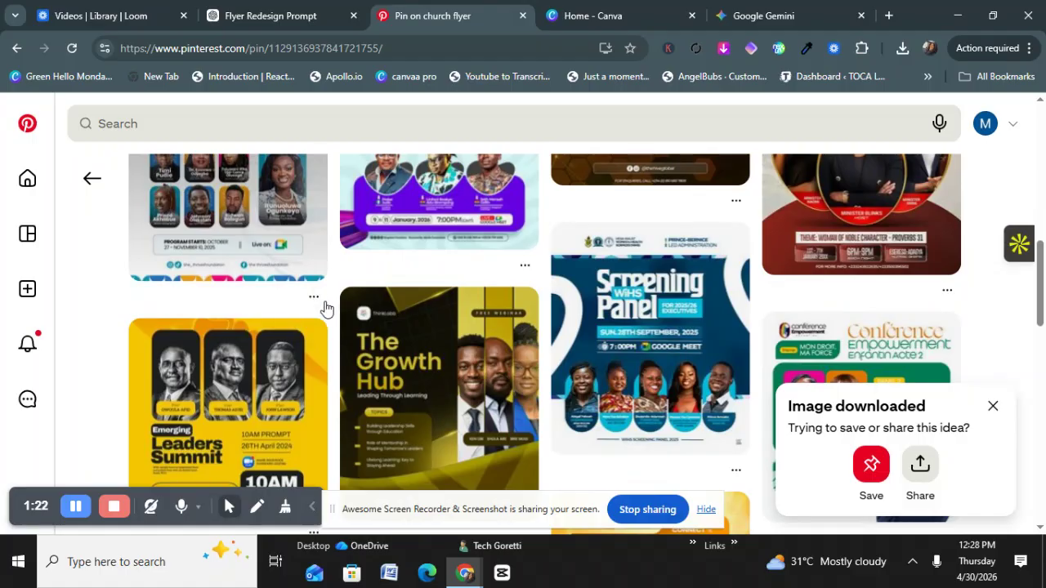
scroll(409, 307, "down", 2)
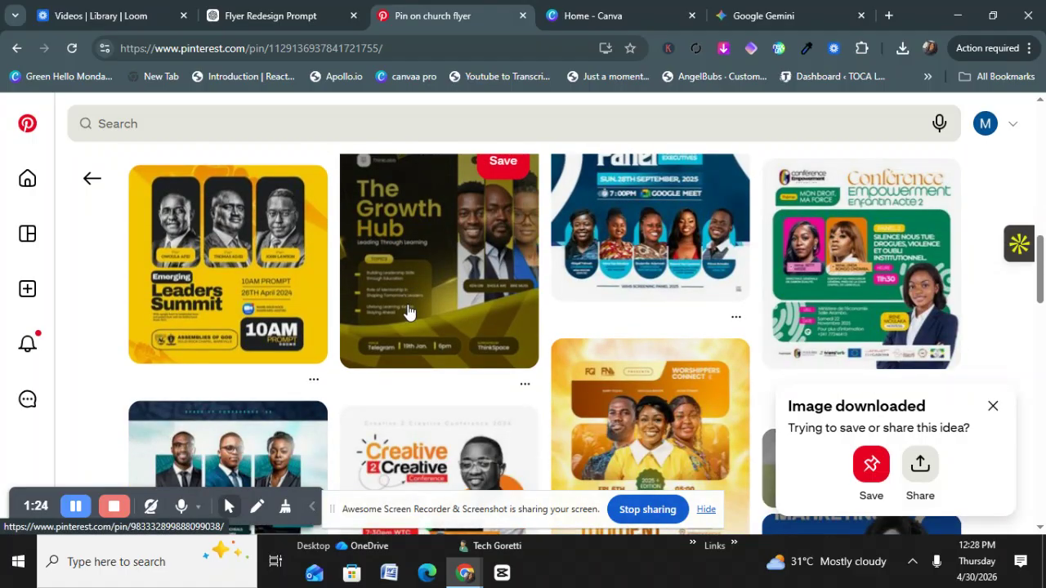
scroll(405, 308, "up", 3)
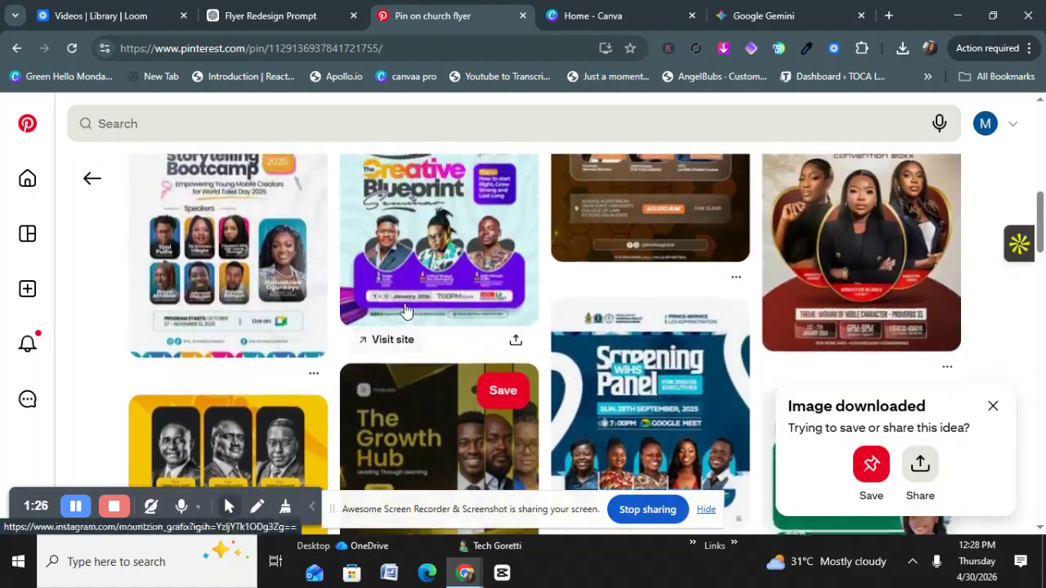
scroll(404, 304, "up", 3)
scroll(403, 304, "up", 1)
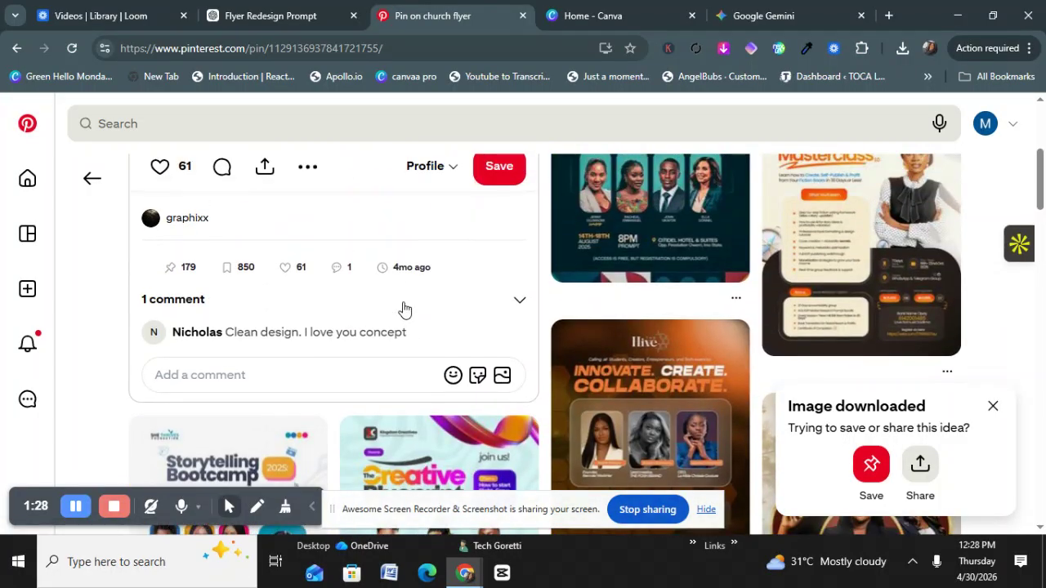
Step: Review the earlier prompt in the Flyer Redesign Prompt chat, then start a new empty chat
mouse_move(255, 19)
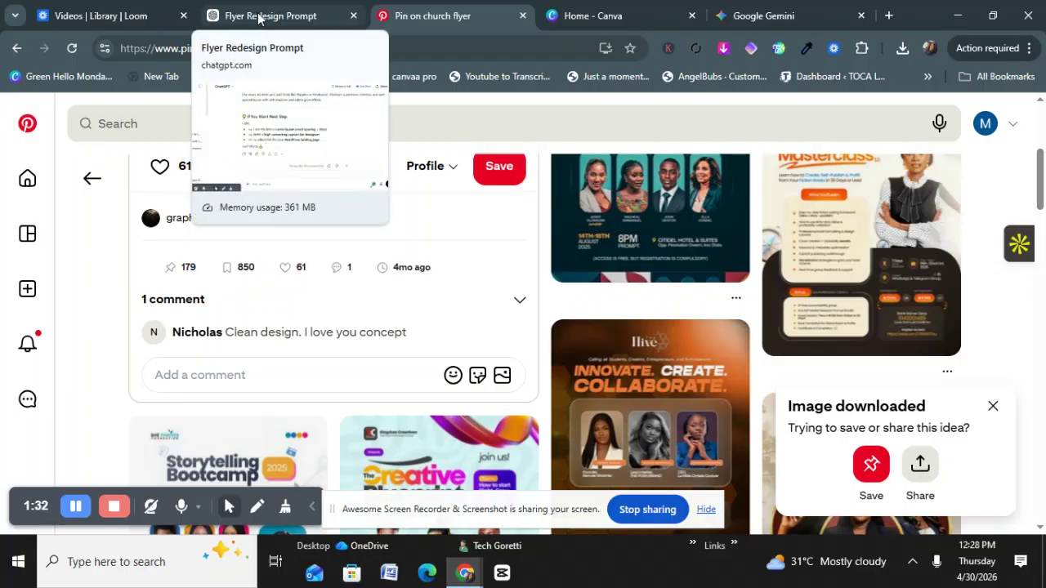
left_click(258, 18)
scroll(364, 189, "up", 8)
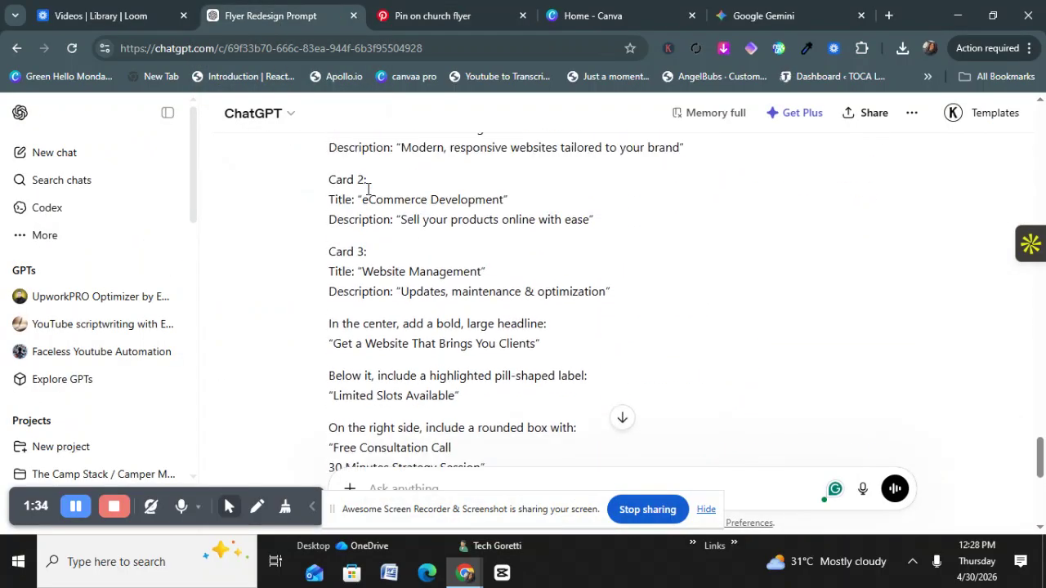
scroll(367, 194, "up", 15)
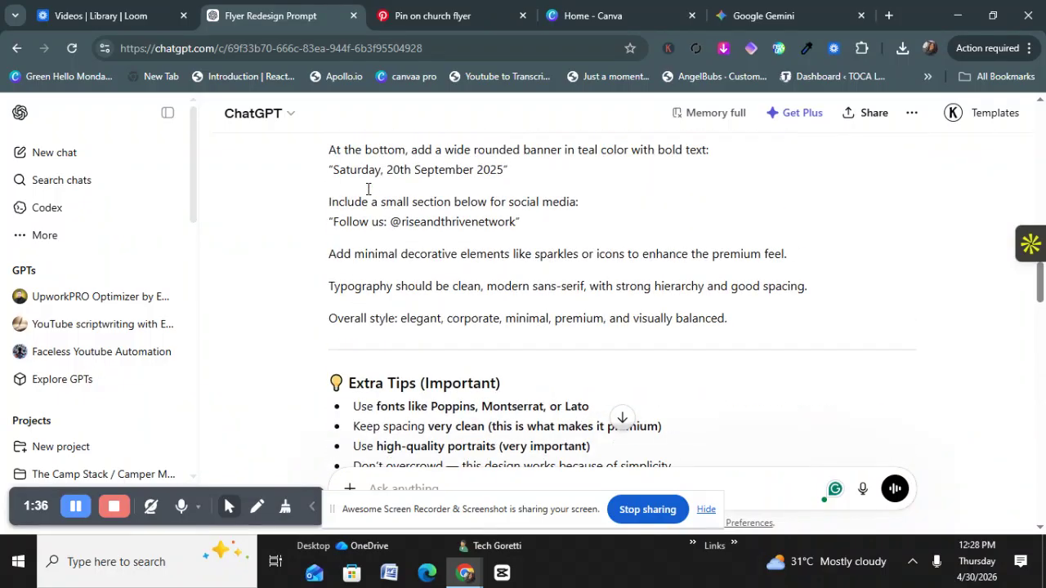
scroll(367, 189, "up", 4)
scroll(385, 204, "down", 3)
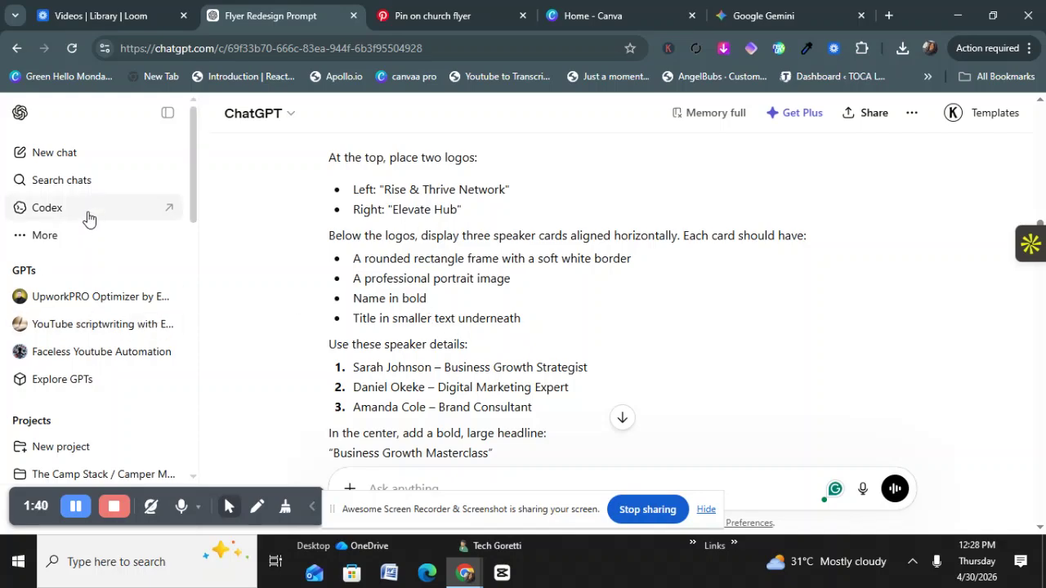
left_click(58, 156)
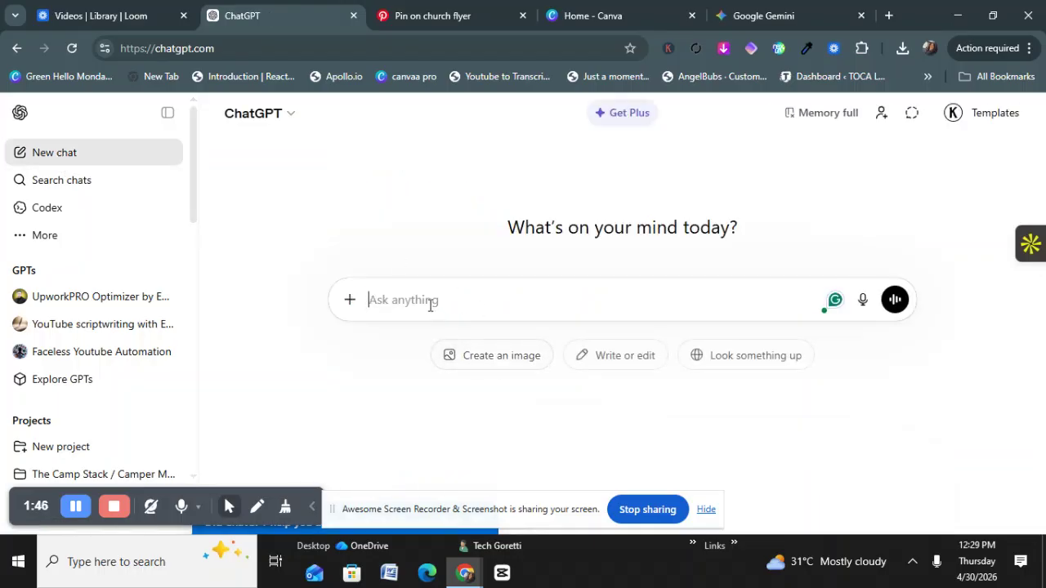
Step: Paste the Business Growth Masterclass flyer prompt, check the first speaker's name, and send it
key("ctrl+v")
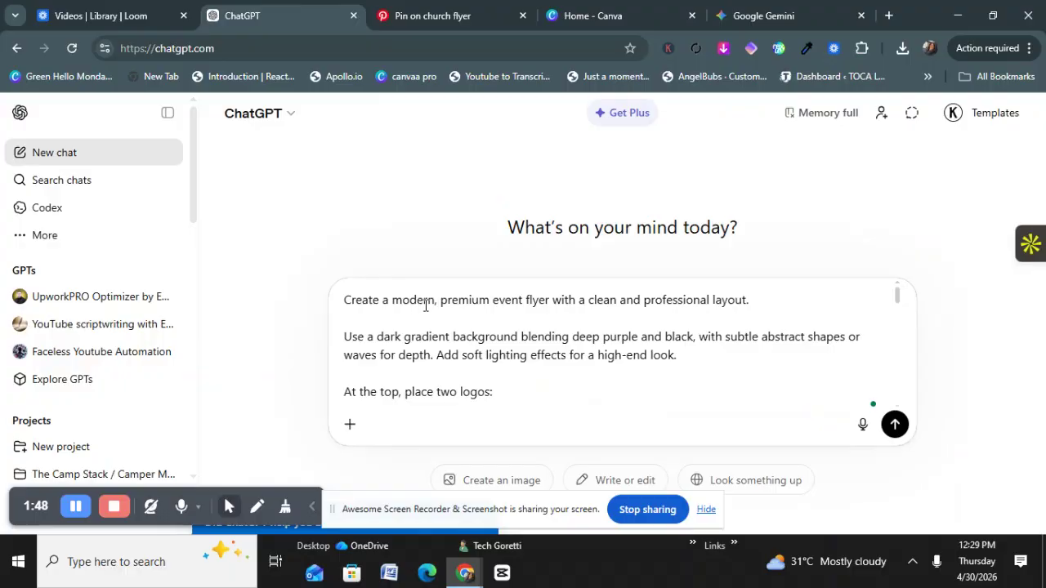
scroll(431, 311, "down", 5)
scroll(424, 327, "down", 3)
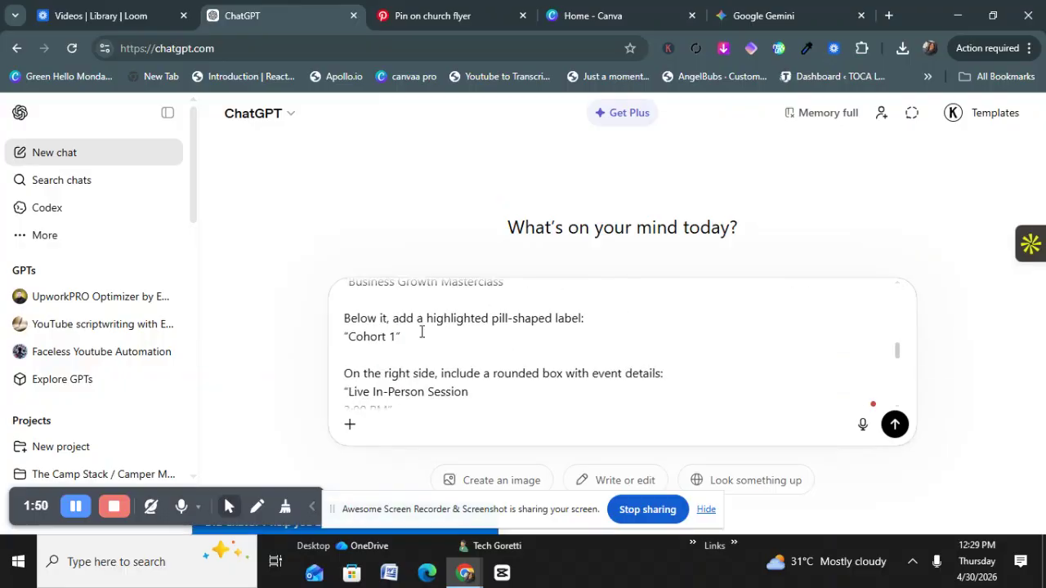
scroll(414, 343, "down", 2)
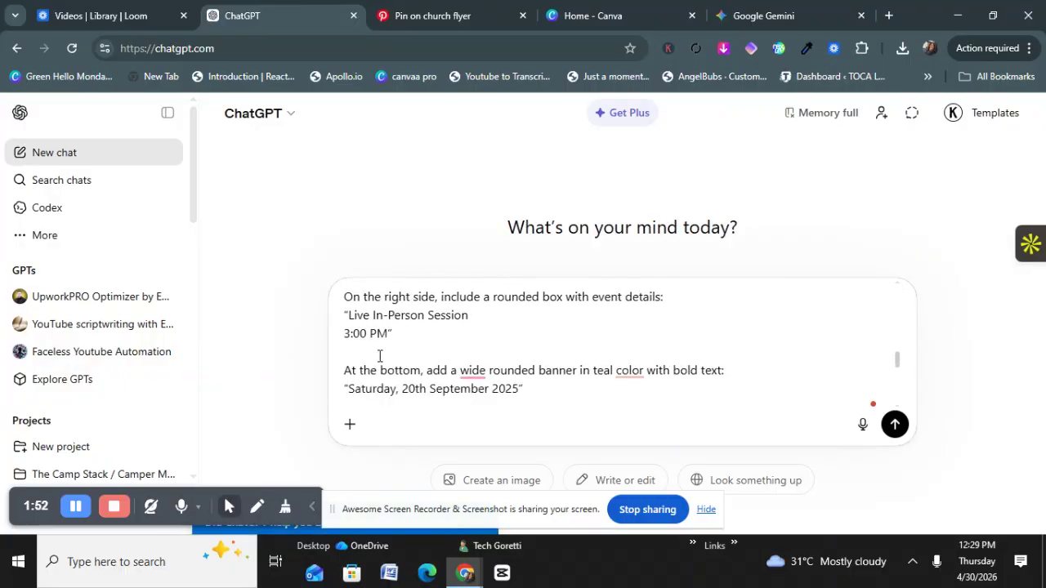
scroll(392, 326, "down", 5)
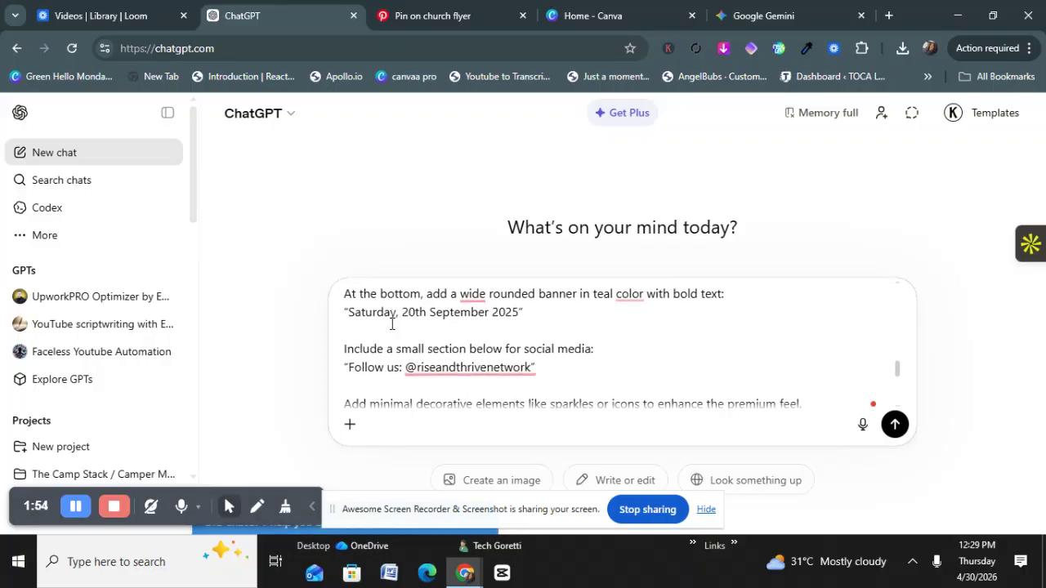
scroll(390, 327, "up", 2)
scroll(390, 331, "up", 10)
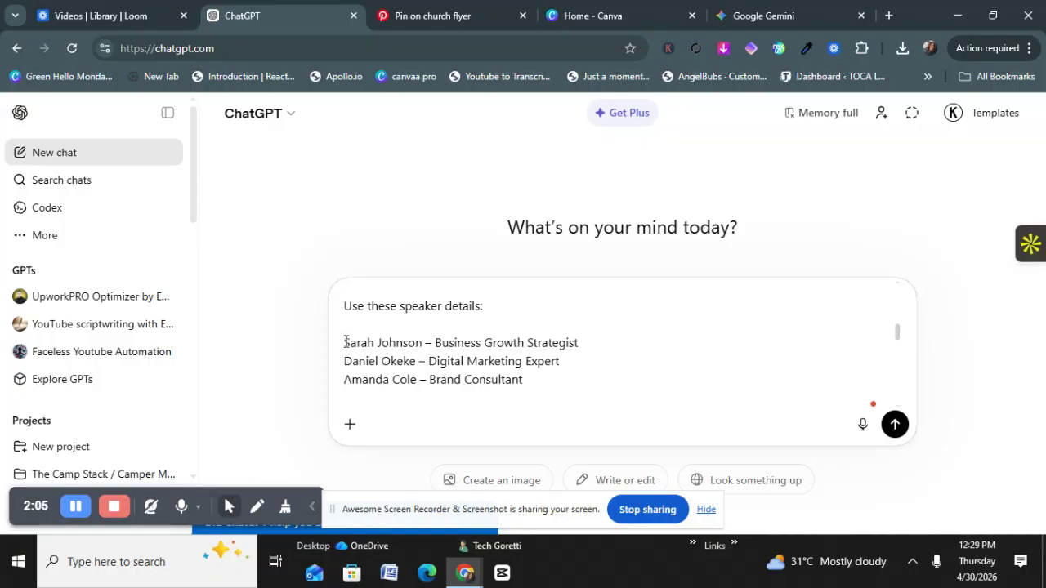
left_click_drag(344, 342, 423, 343)
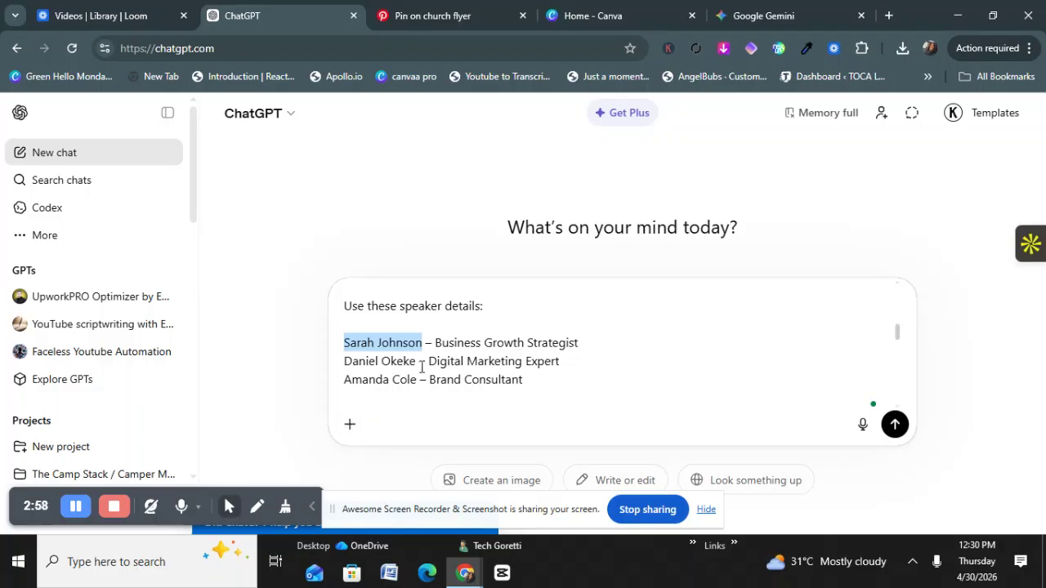
left_click(895, 425)
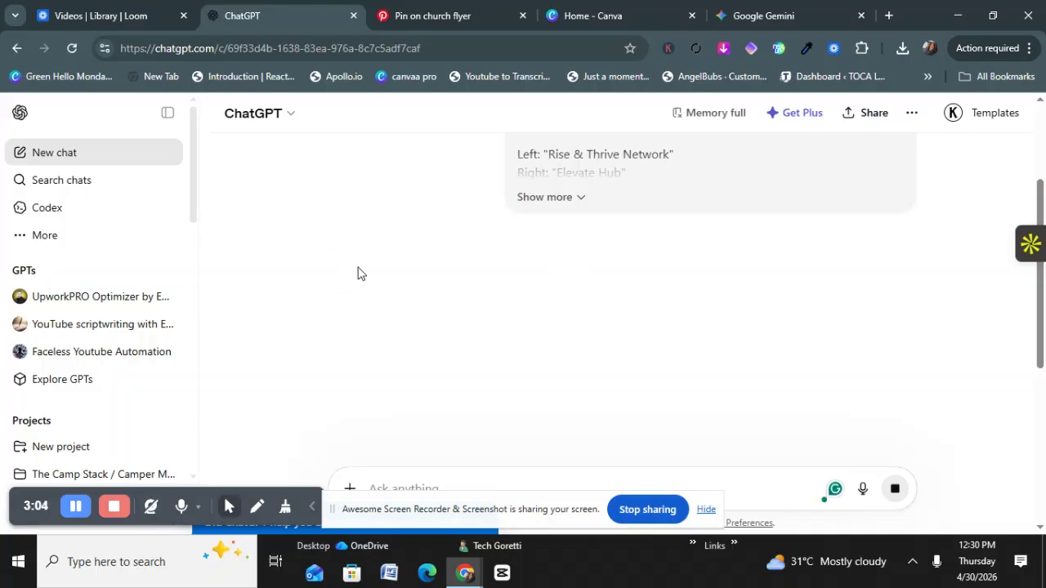
Step: Submit the same flyer prompt in Gemini's Create image mode, then return to the ChatGPT flyer chat
left_click(752, 16)
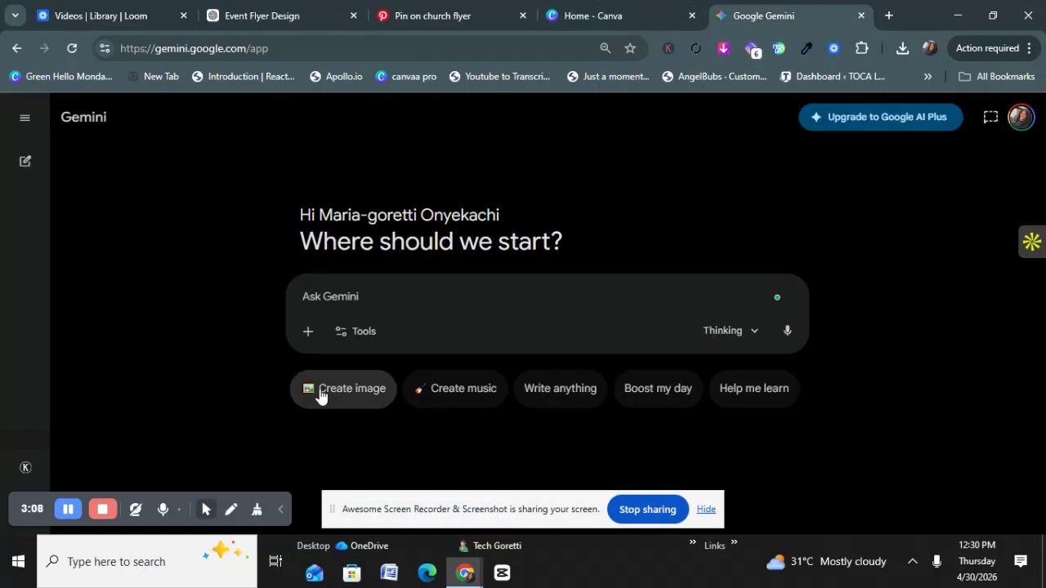
left_click(335, 388)
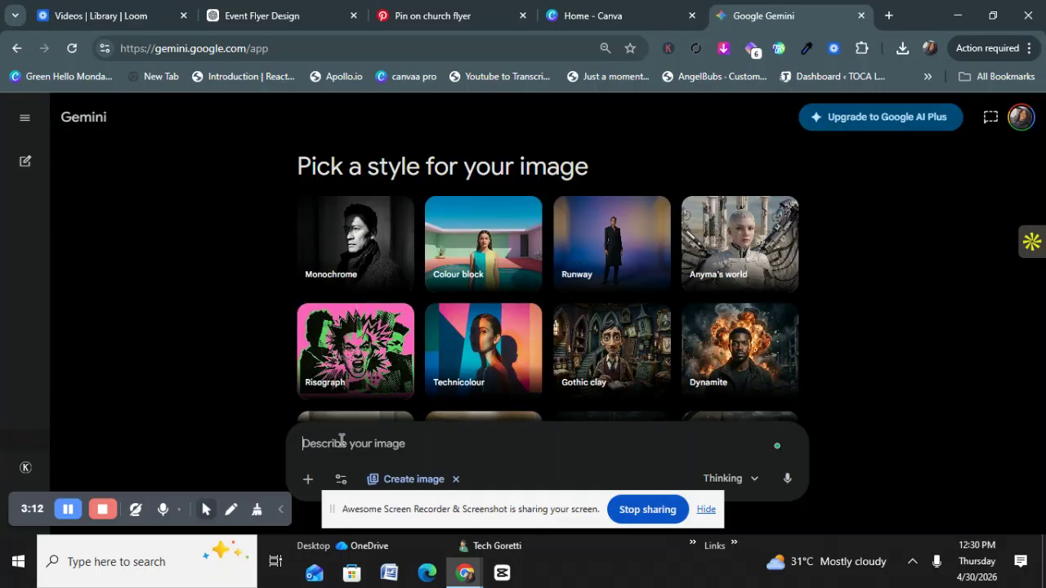
key("ctrl+v")
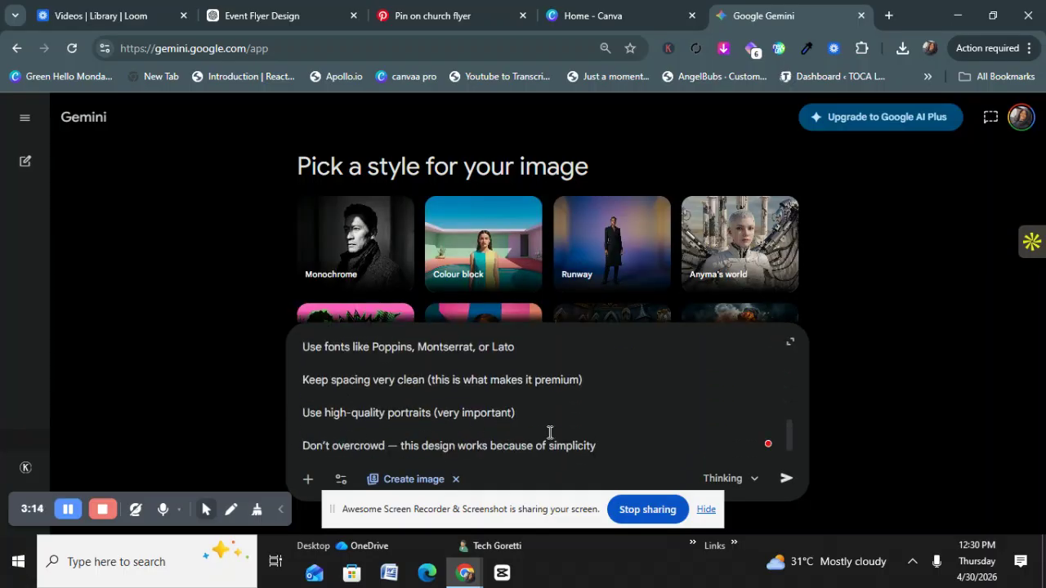
left_click(785, 480)
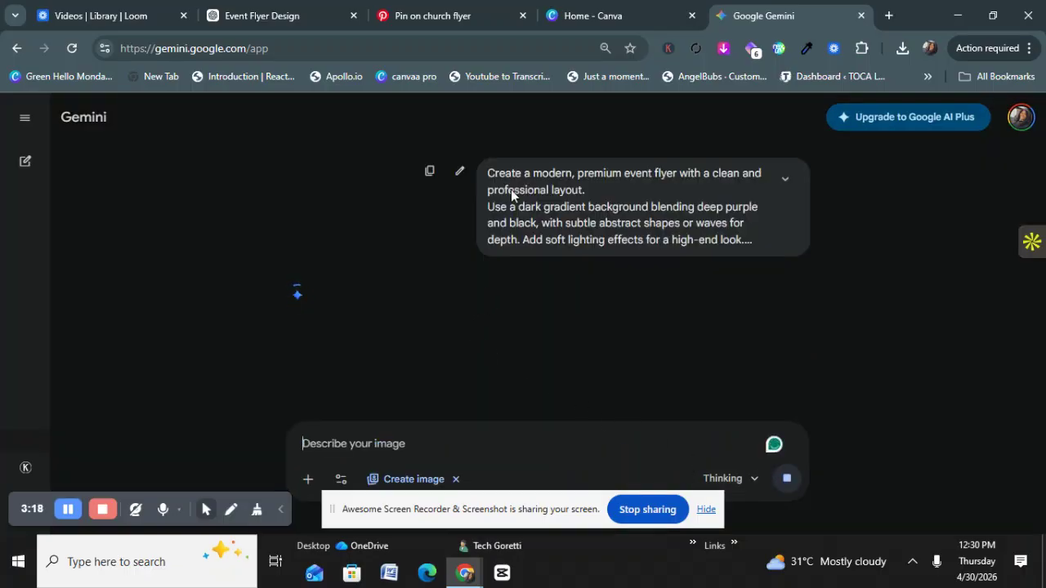
left_click(270, 16)
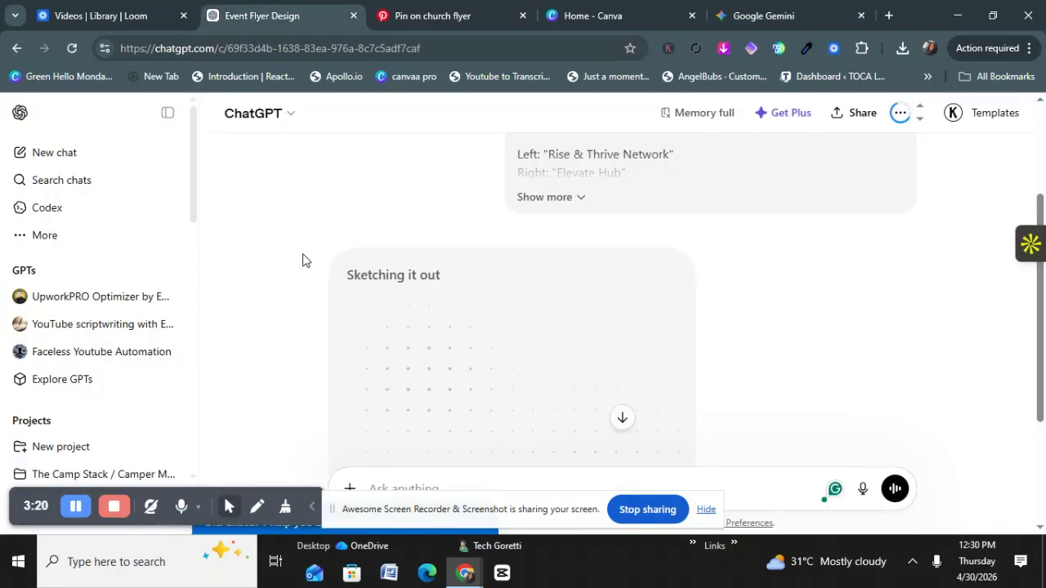
scroll(306, 261, "down", 1)
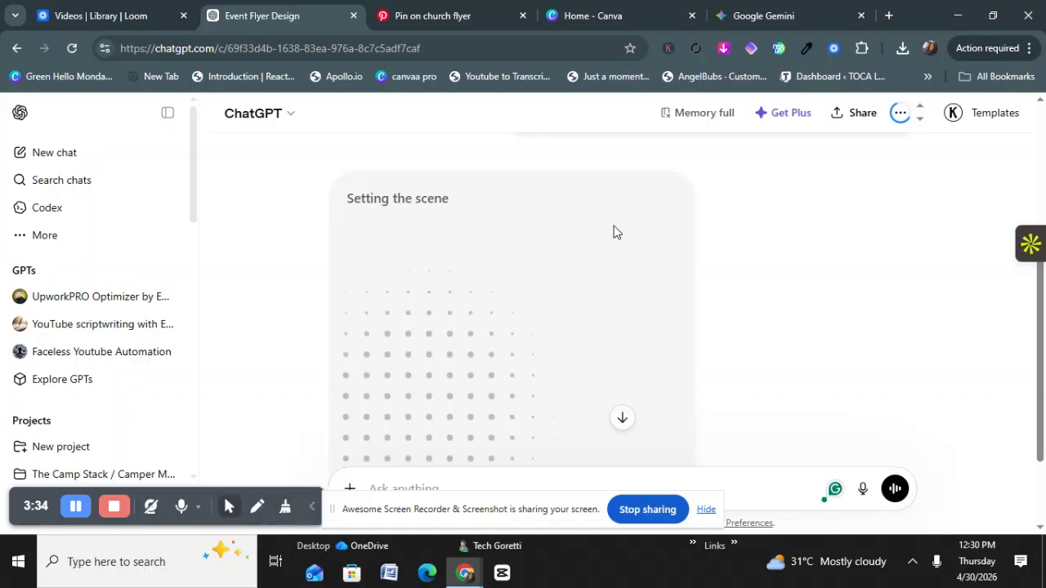
Step: Look over Gemini's finished Business Growth Masterclass flyer, then go back to ChatGPT's Event Flyer Design chat
left_click(761, 19)
scroll(357, 299, "down", 3)
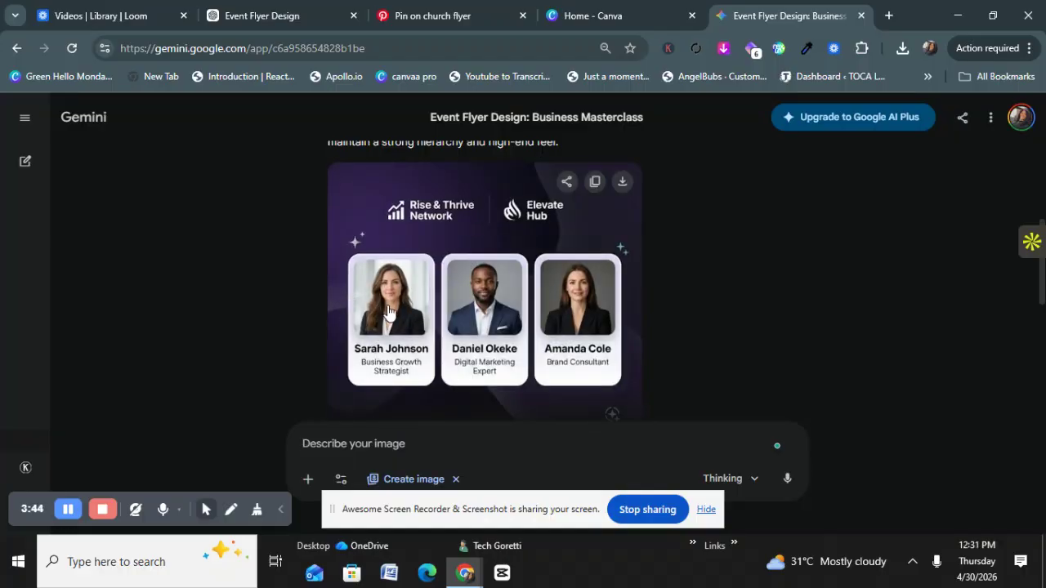
scroll(433, 270, "down", 2)
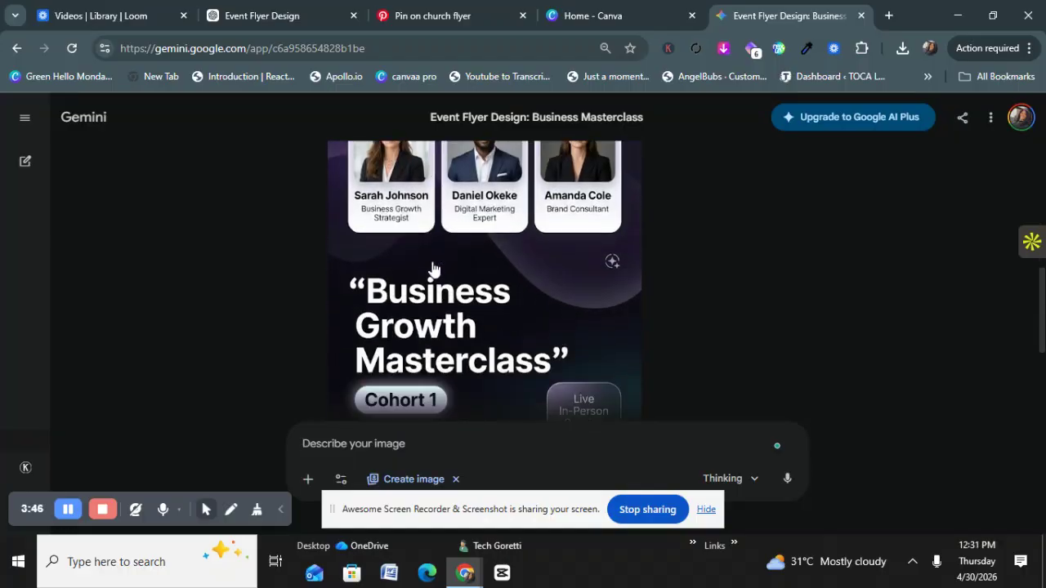
scroll(427, 274, "down", 2)
scroll(429, 288, "down", 1)
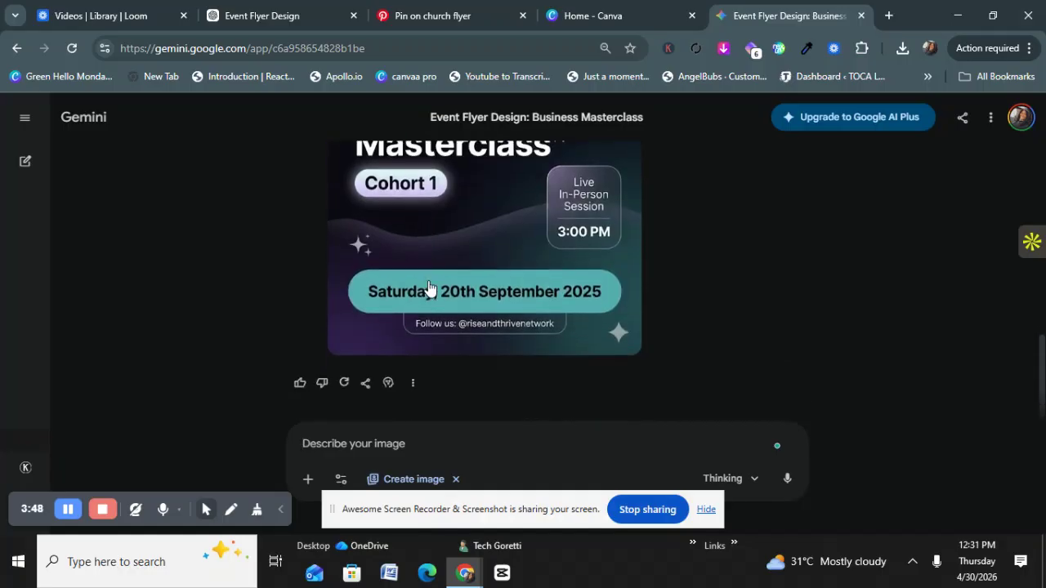
scroll(429, 287, "up", 2)
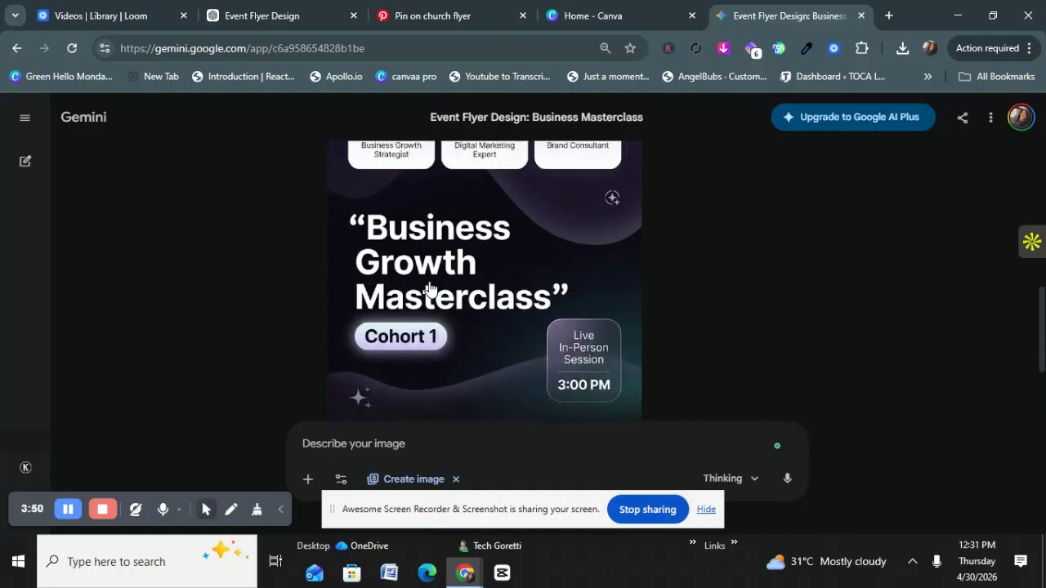
scroll(429, 288, "up", 5)
scroll(430, 286, "down", 4)
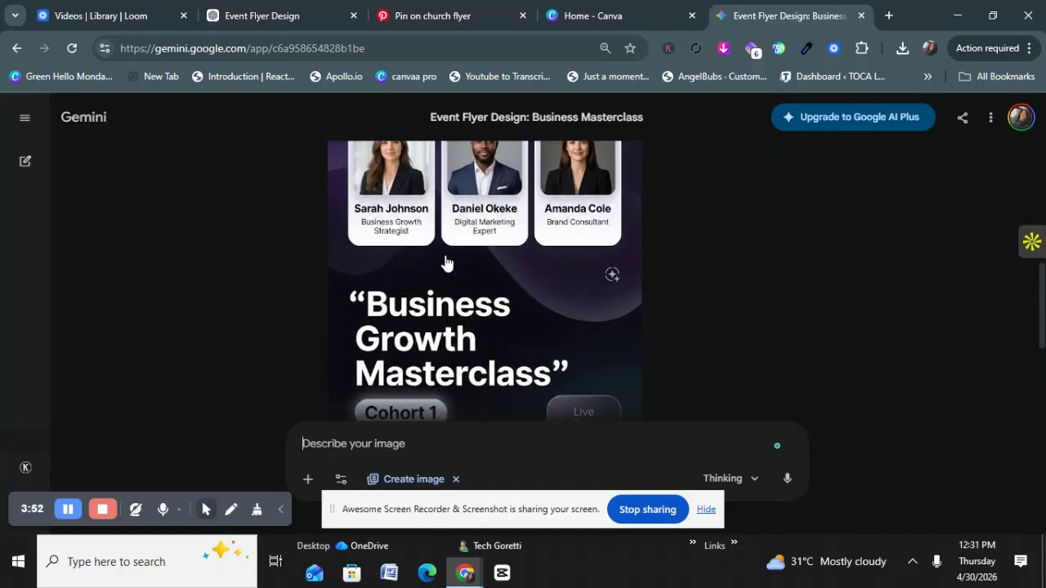
left_click(288, 16)
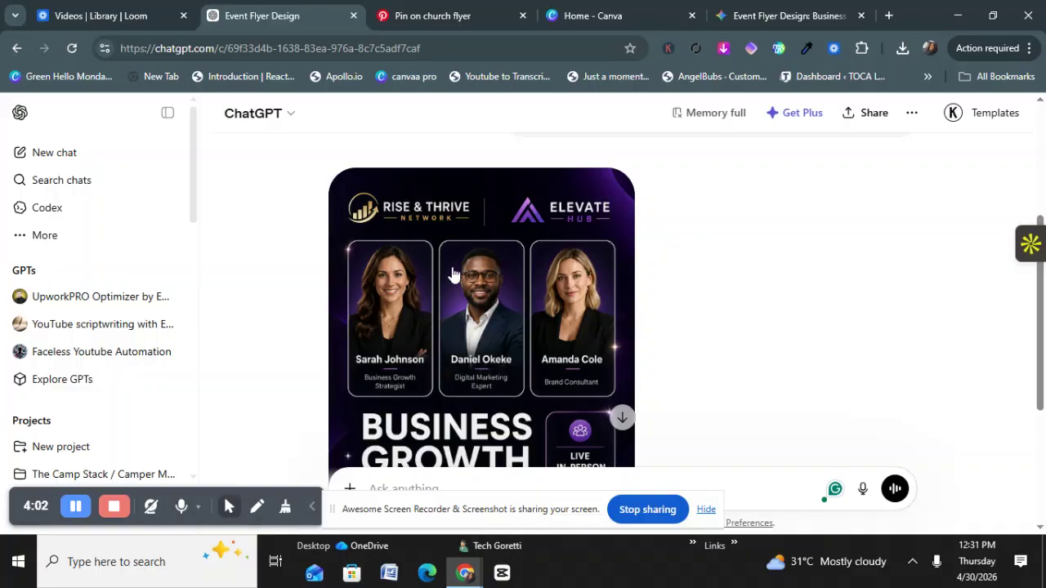
scroll(446, 307, "down", 1)
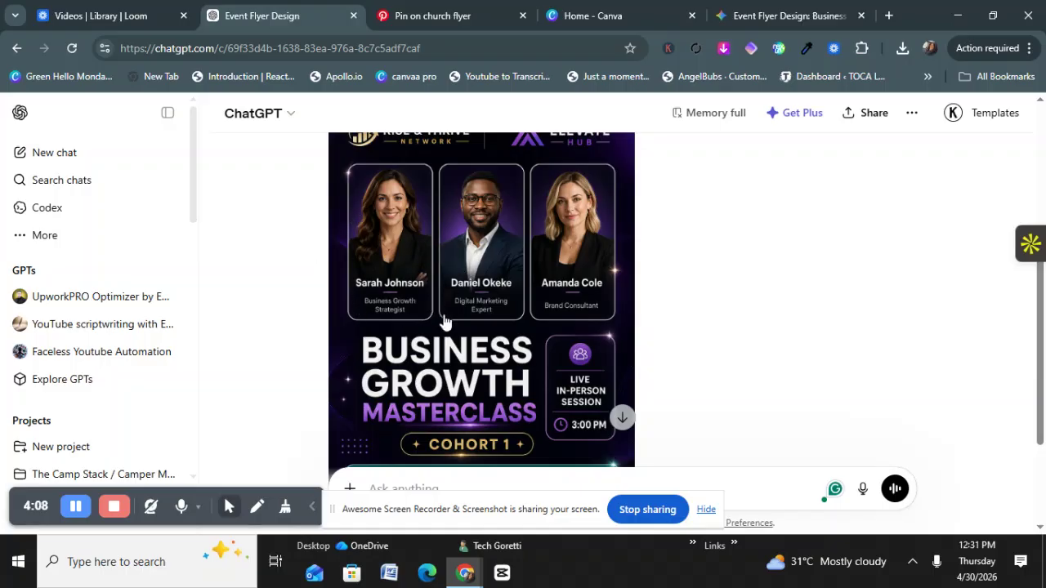
scroll(443, 335, "down", 2)
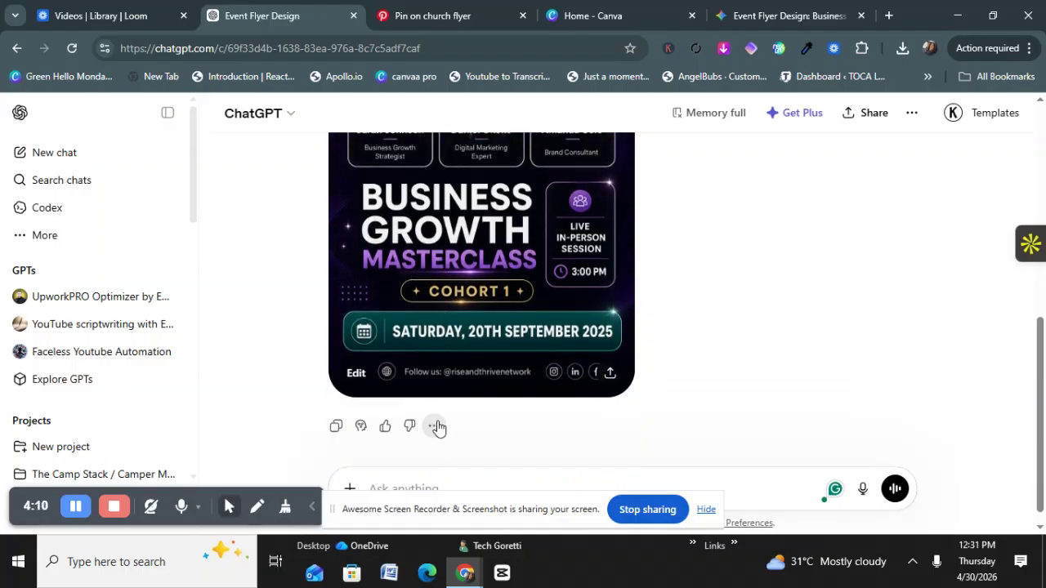
scroll(439, 419, "up", 4)
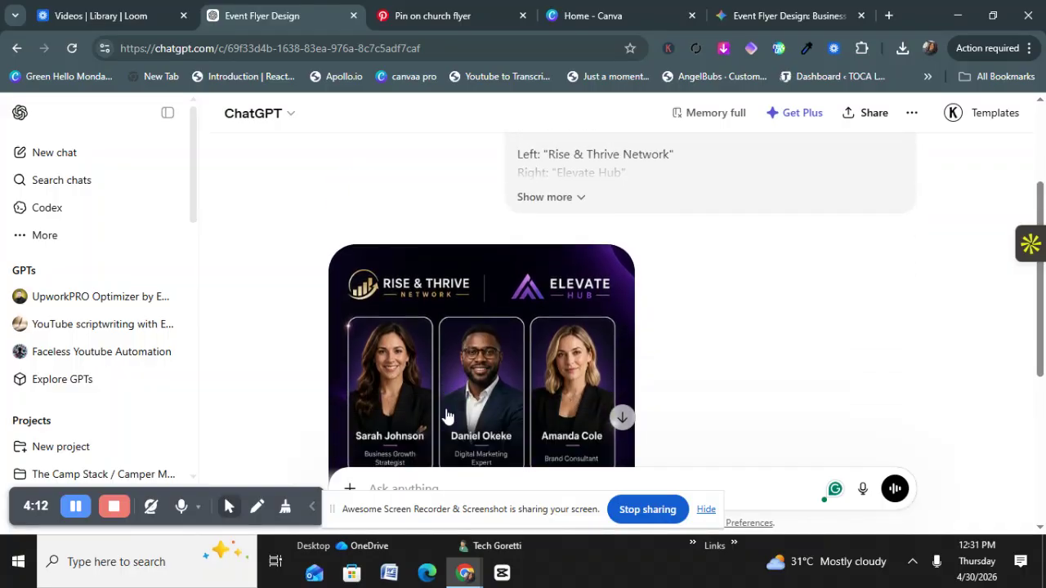
scroll(447, 417, "down", 2)
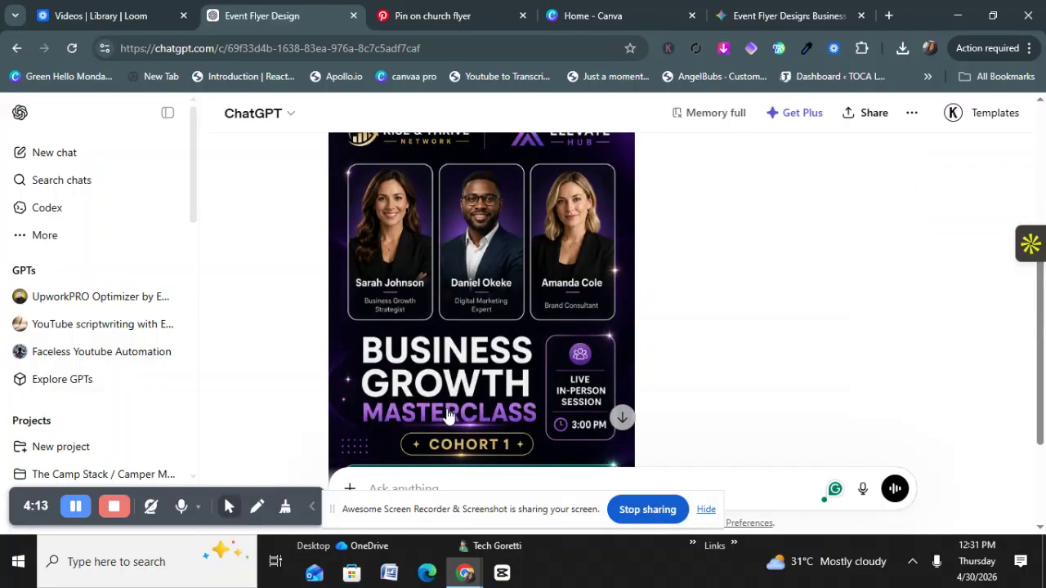
left_click(783, 17)
scroll(502, 362, "up", 3)
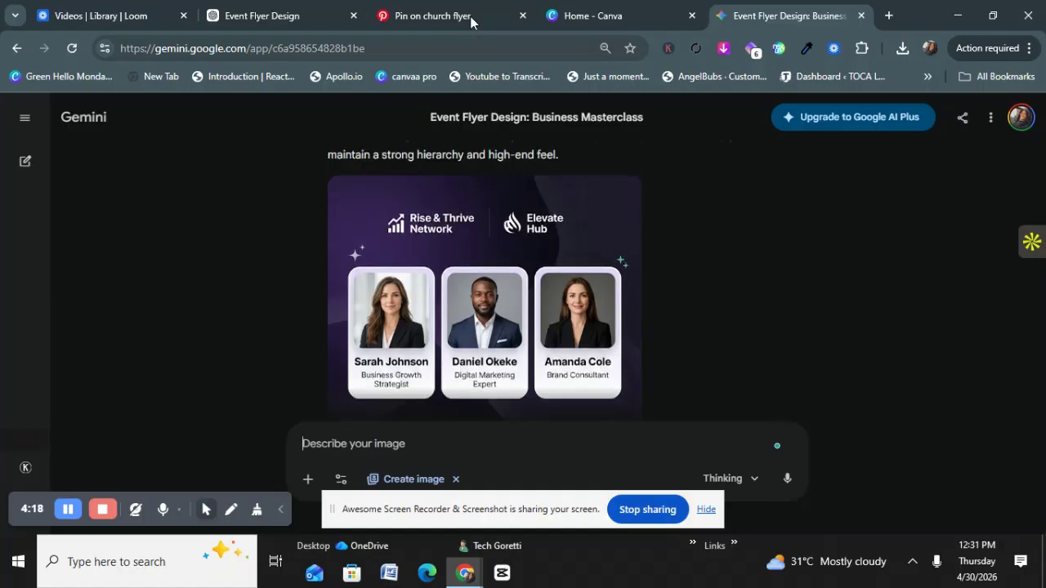
left_click(278, 17)
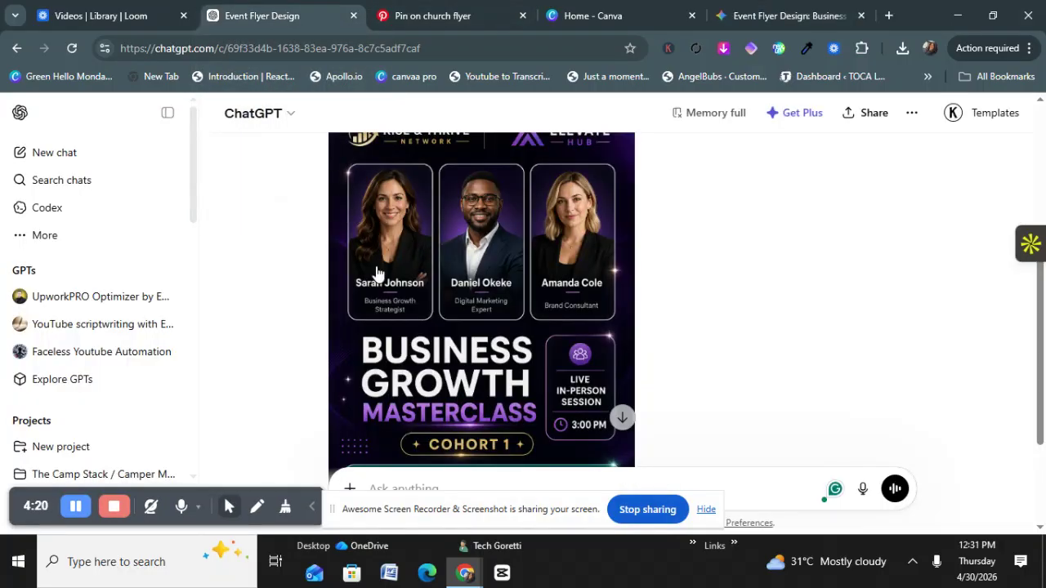
scroll(368, 278, "down", 2)
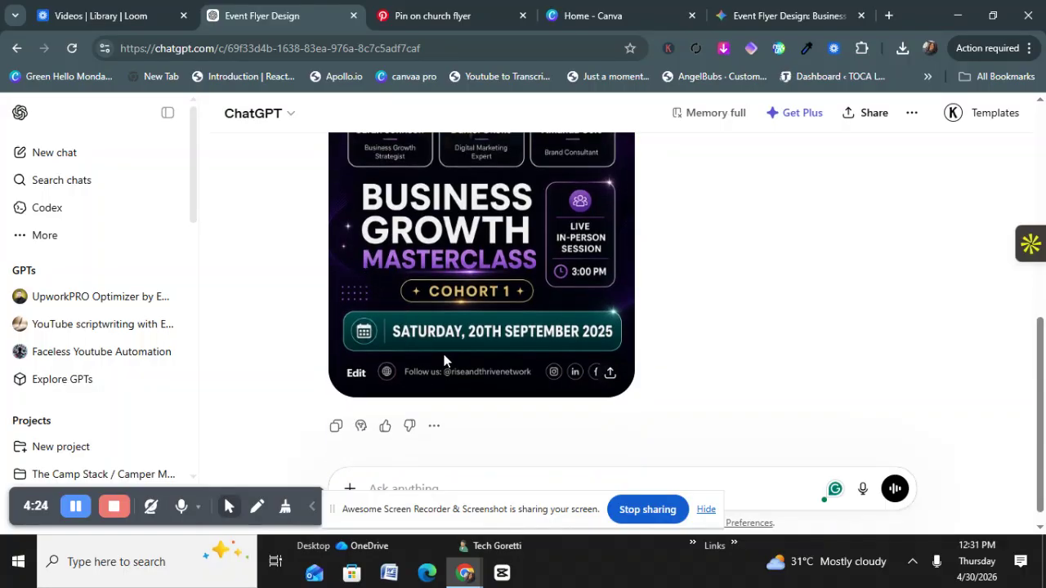
scroll(442, 359, "up", 4)
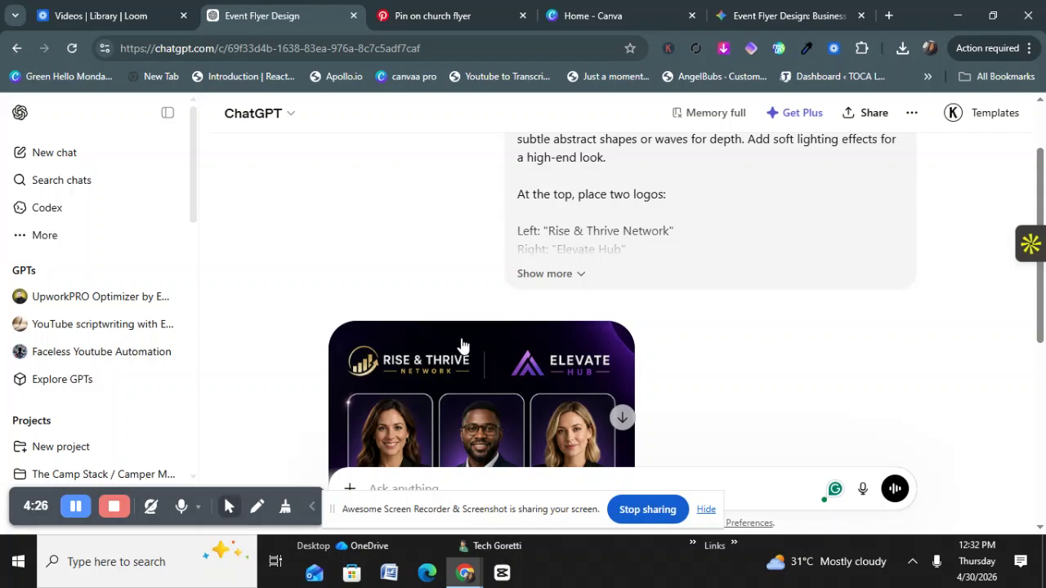
scroll(321, 329, "down", 2)
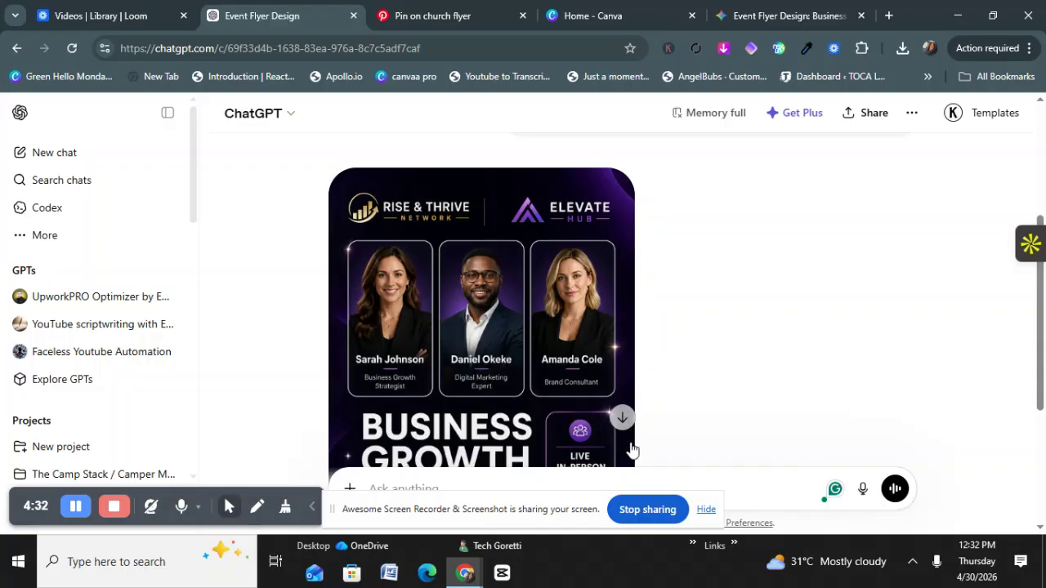
scroll(399, 330, "down", 3)
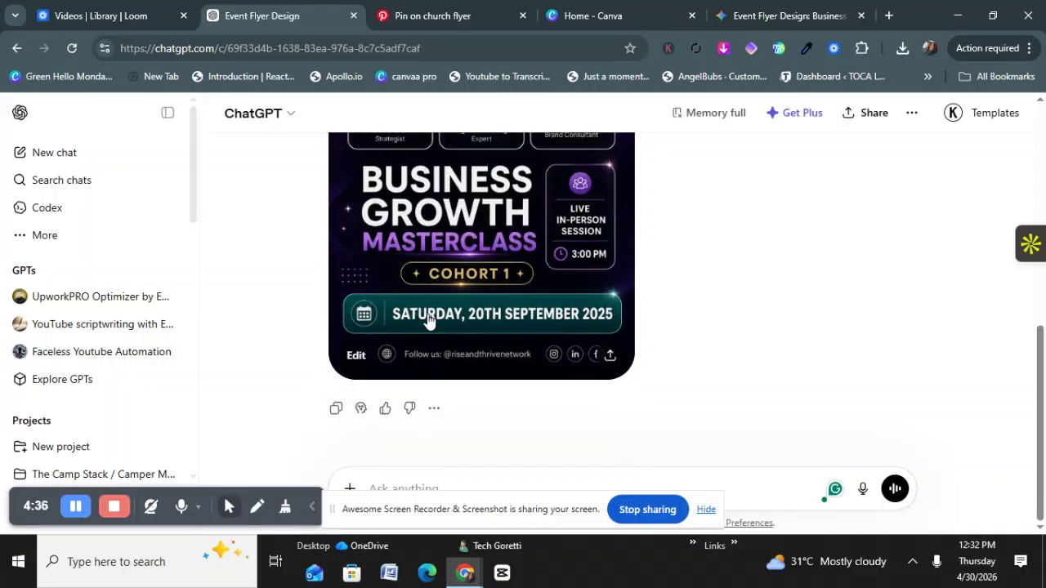
scroll(361, 338, "up", 3)
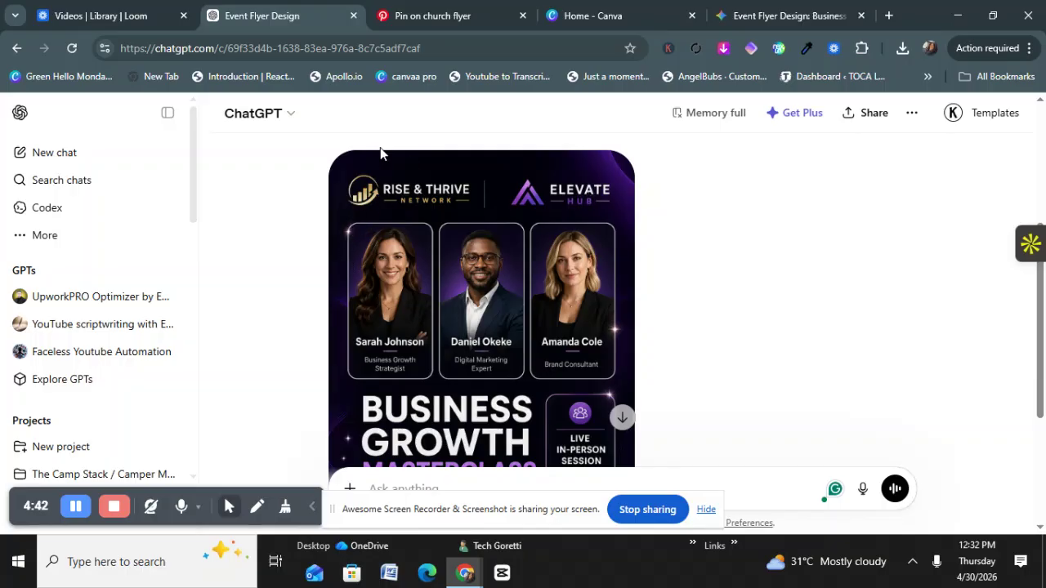
scroll(365, 164, "up", 3)
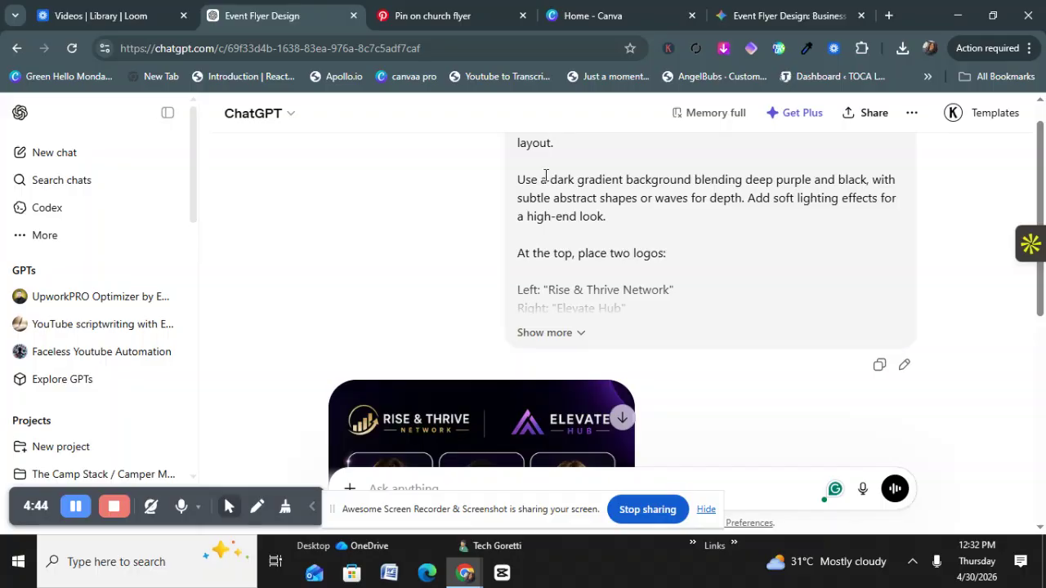
scroll(514, 196, "up", 1)
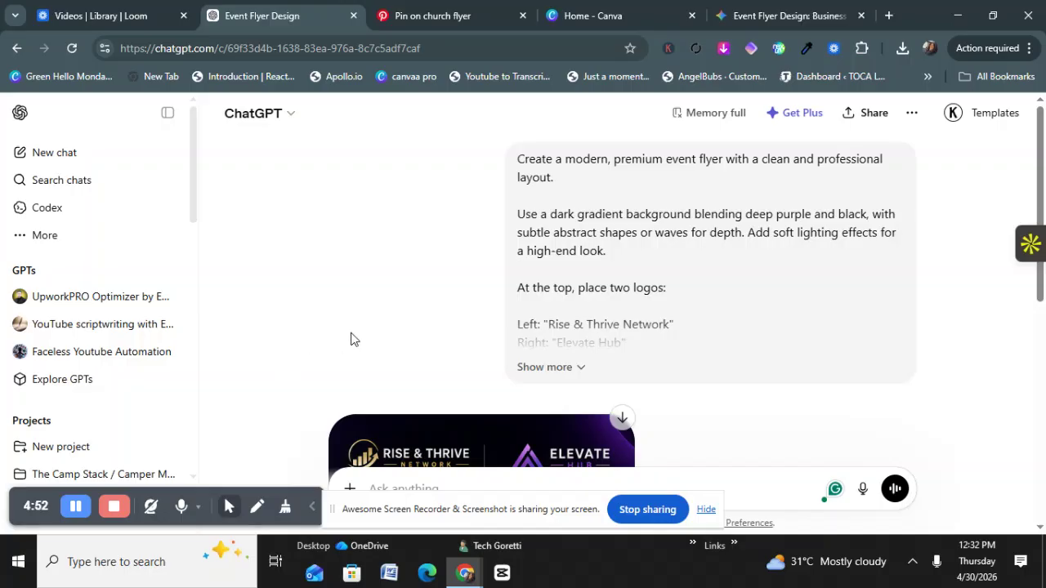
scroll(356, 337, "down", 1)
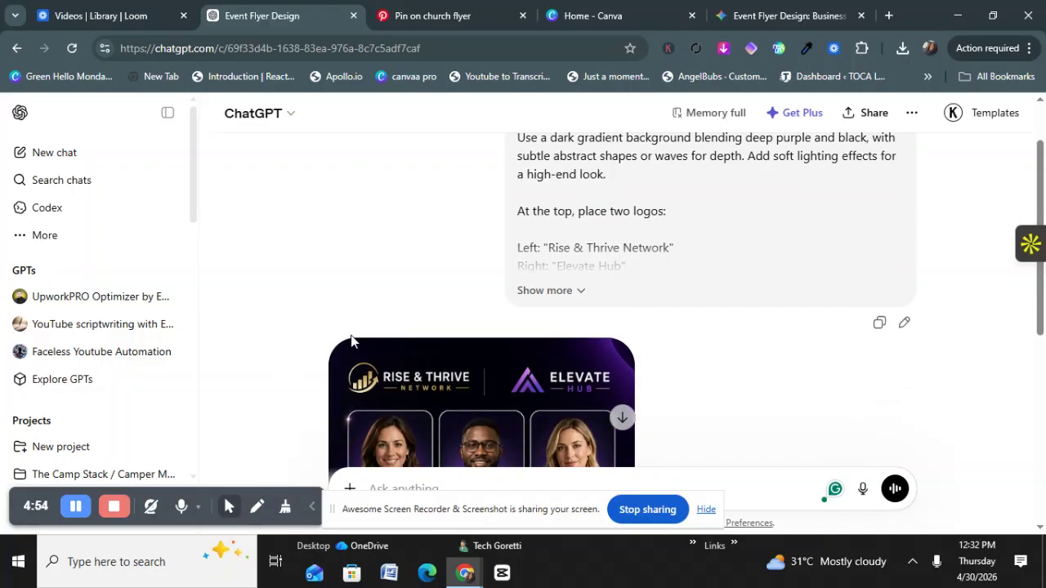
scroll(454, 290, "down", 5)
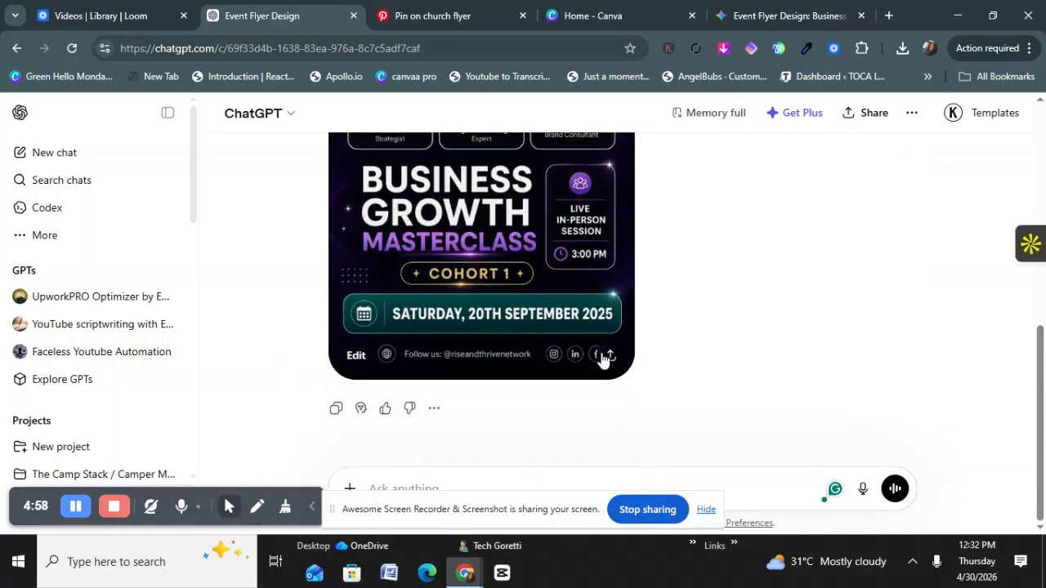
Step: Download the ChatGPT poster as a PNG from its share dialog, then go to Canva's home page
left_click(611, 356)
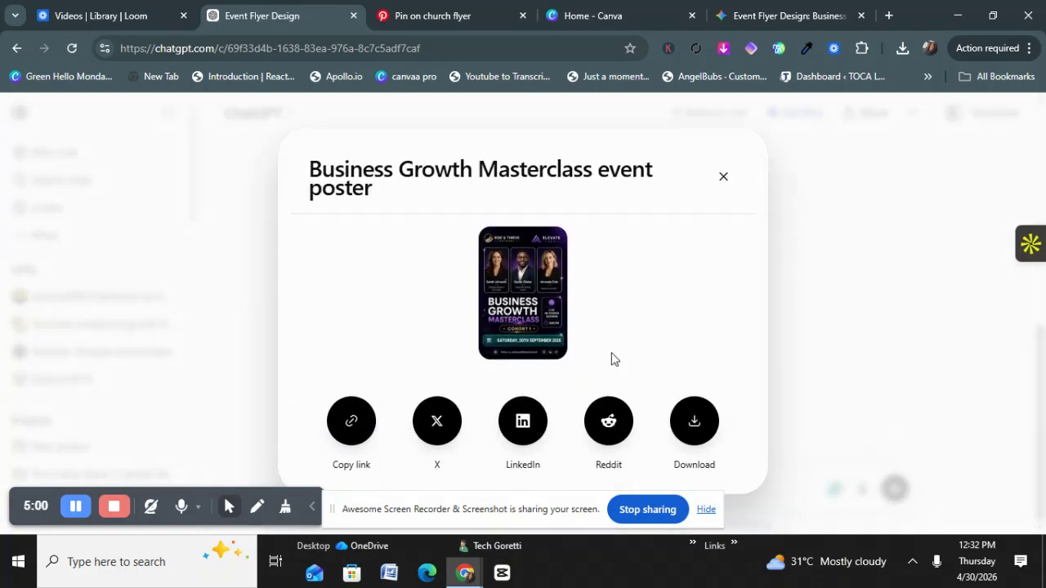
left_click(696, 433)
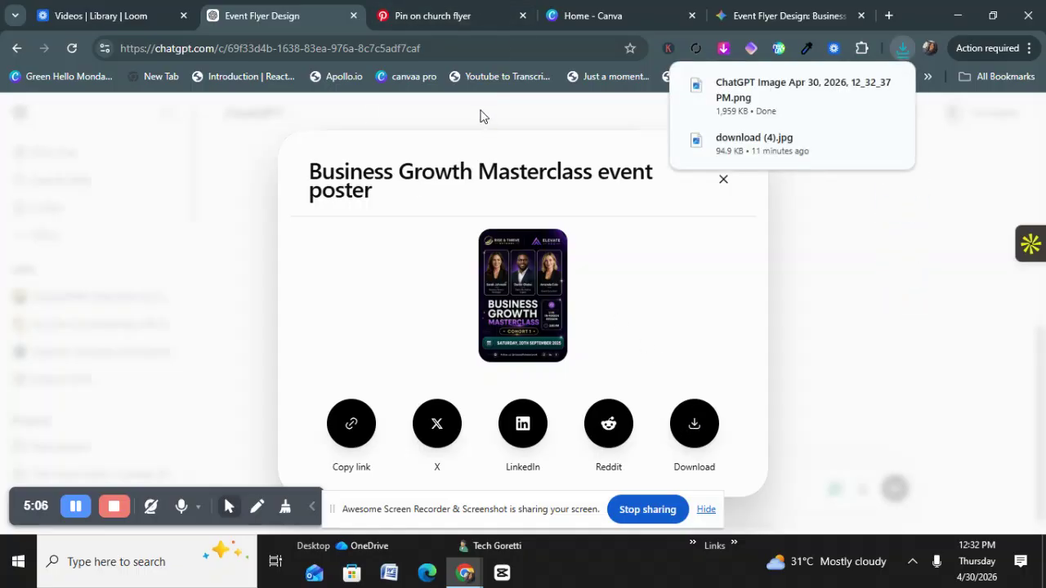
left_click(600, 15)
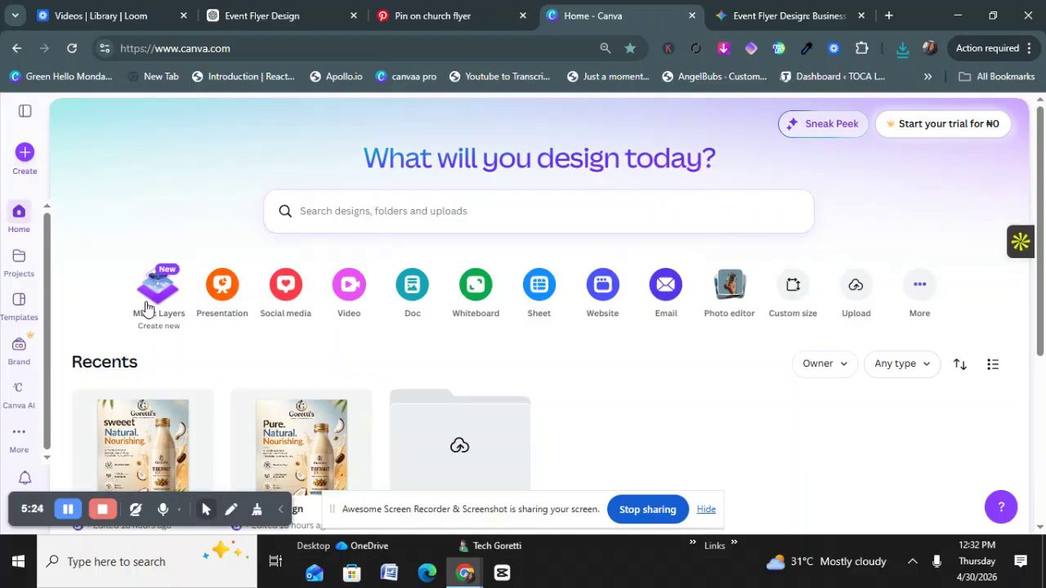
Step: Upload the downloaded ChatGPT Image PNG through Magic Layers and open it as a 1024 × 1536 px design
left_click(152, 309)
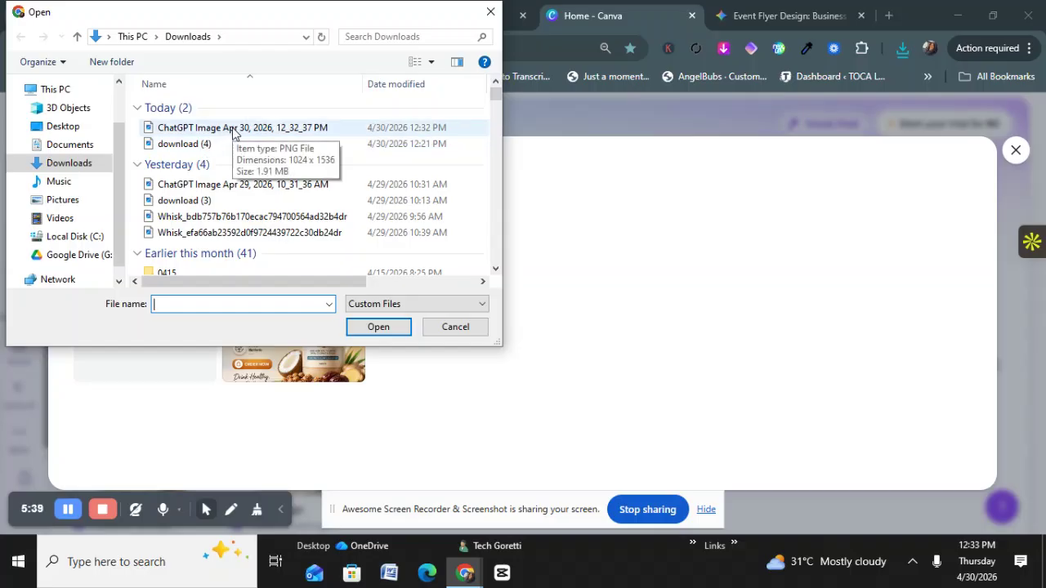
left_click(233, 128)
left_click(377, 327)
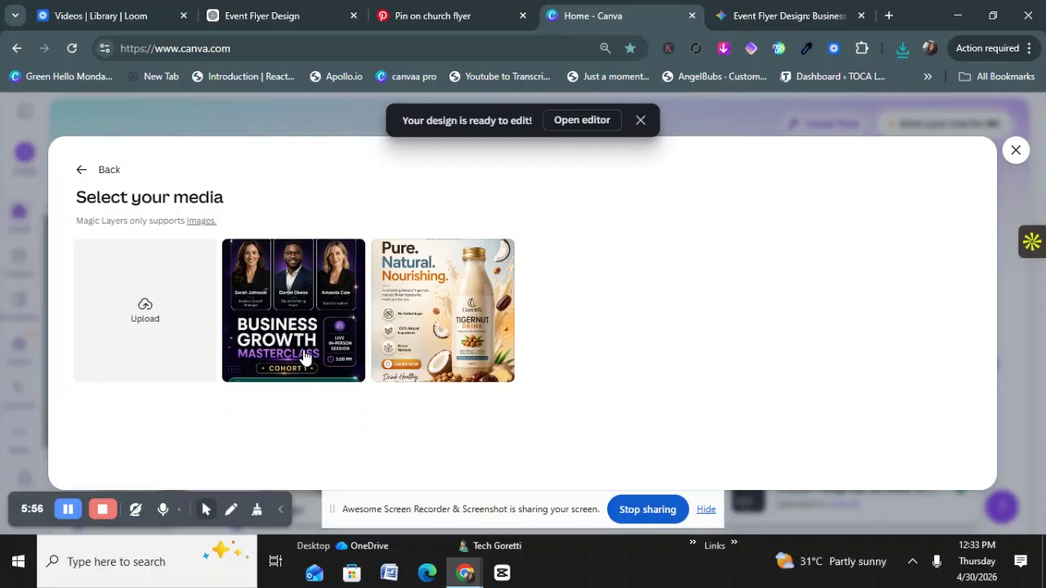
left_click(577, 120)
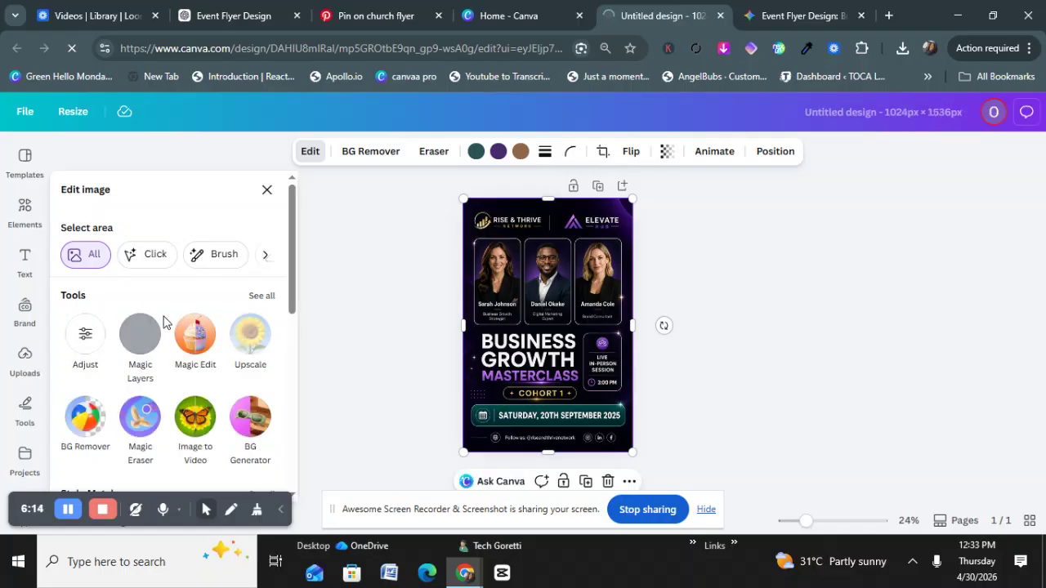
Step: Run Magic Layers on the flyer image and select the triangle logo beside ELEVATE
left_click(162, 326)
scroll(162, 325, "down", 1)
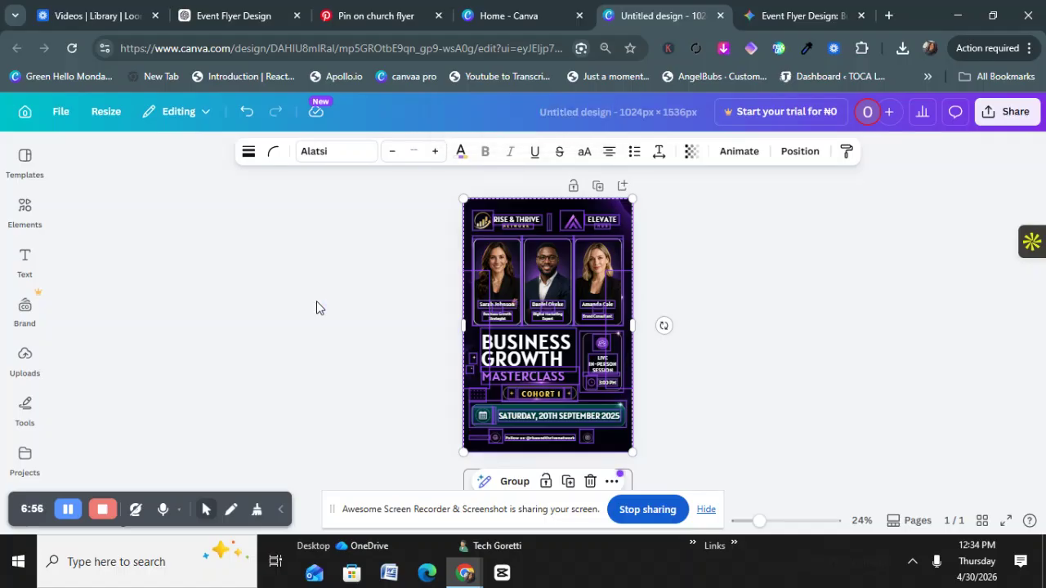
left_click(578, 225)
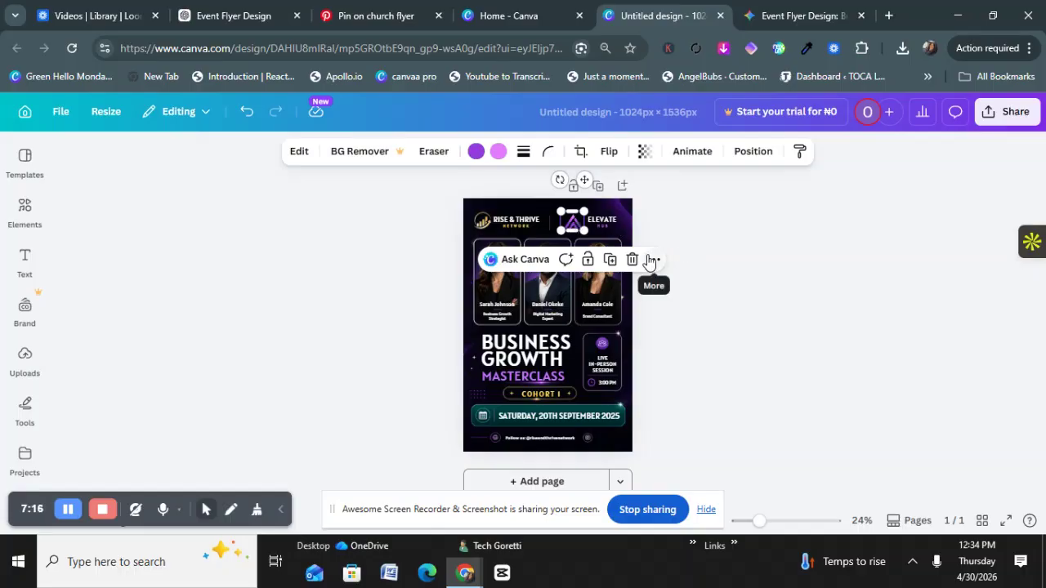
Step: Delete the triangle logo, the ELEVATE text and the leftover purple logo pieces at top right
left_click(652, 261)
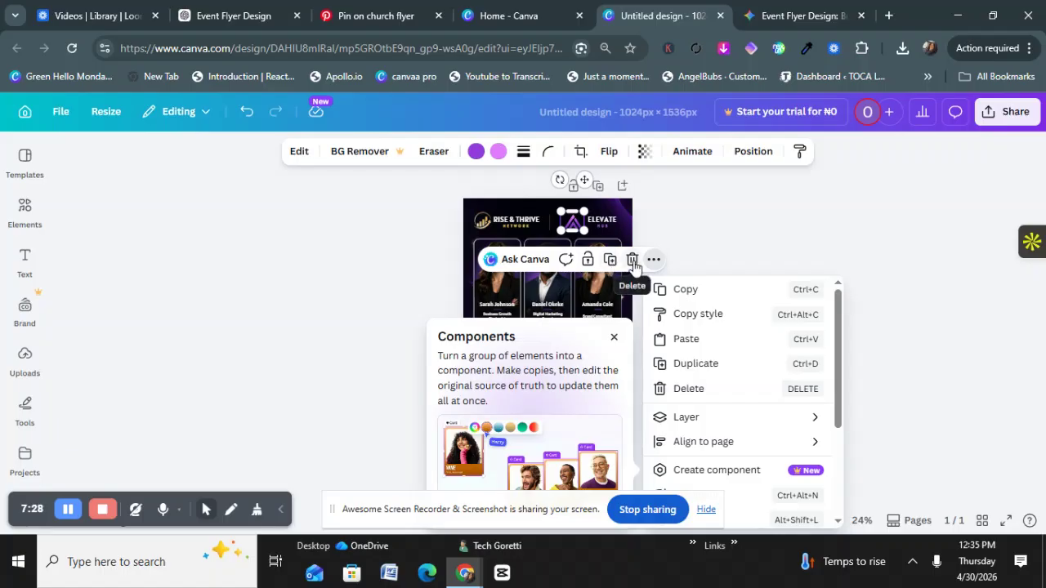
left_click(632, 260)
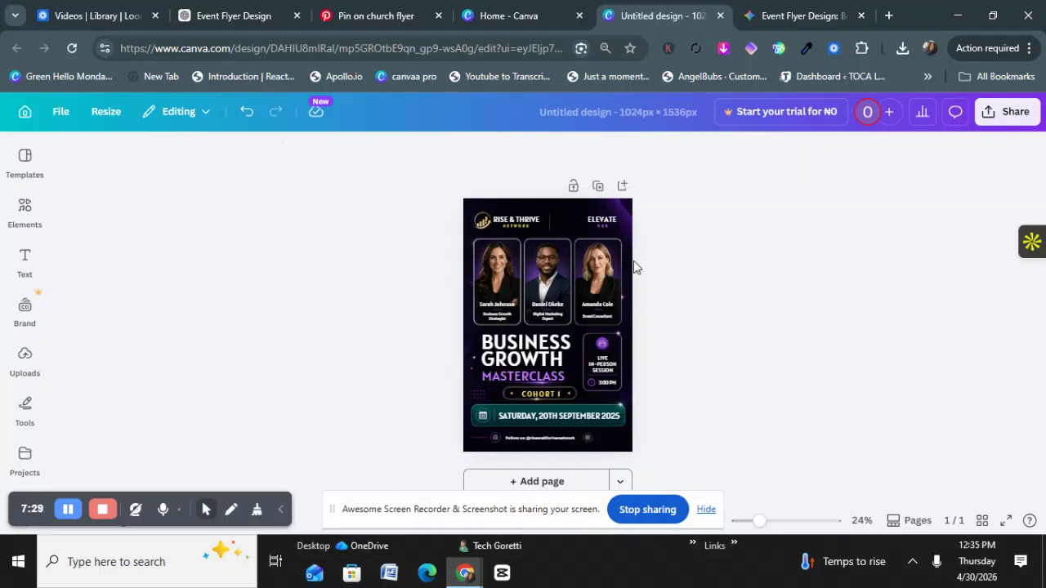
left_click(594, 229)
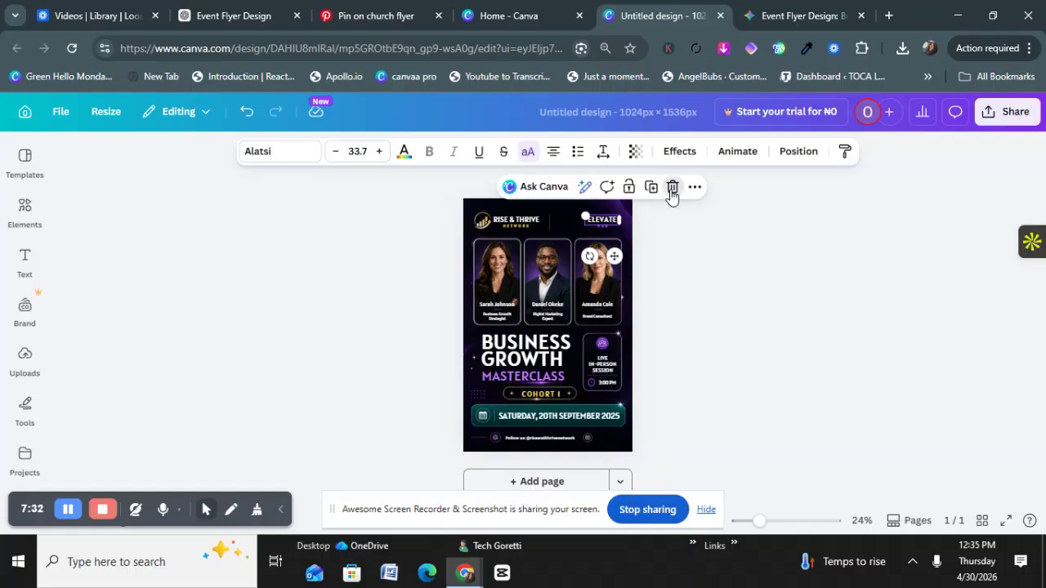
left_click(672, 189)
left_click(605, 233)
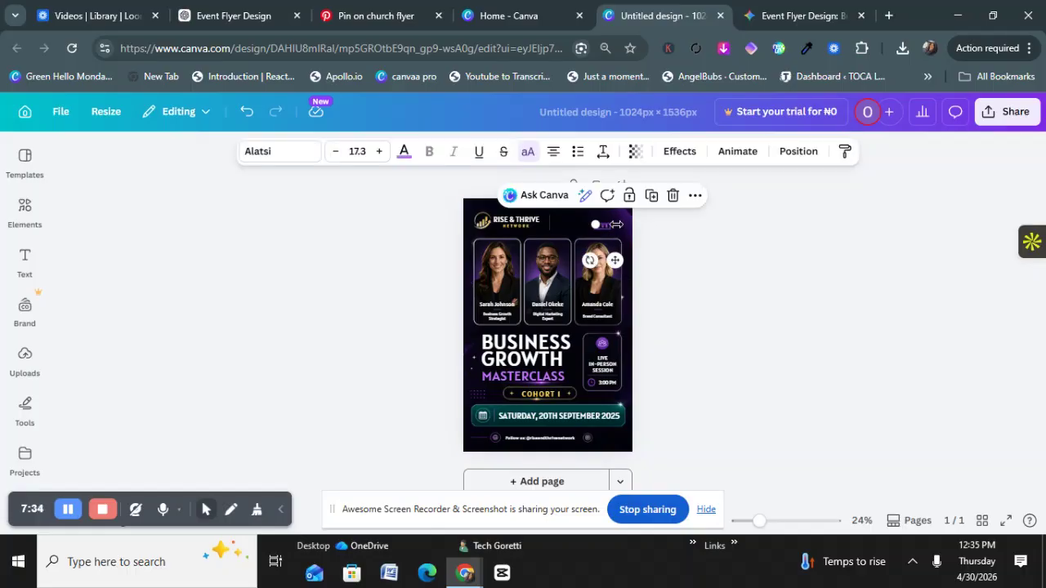
left_click(672, 196)
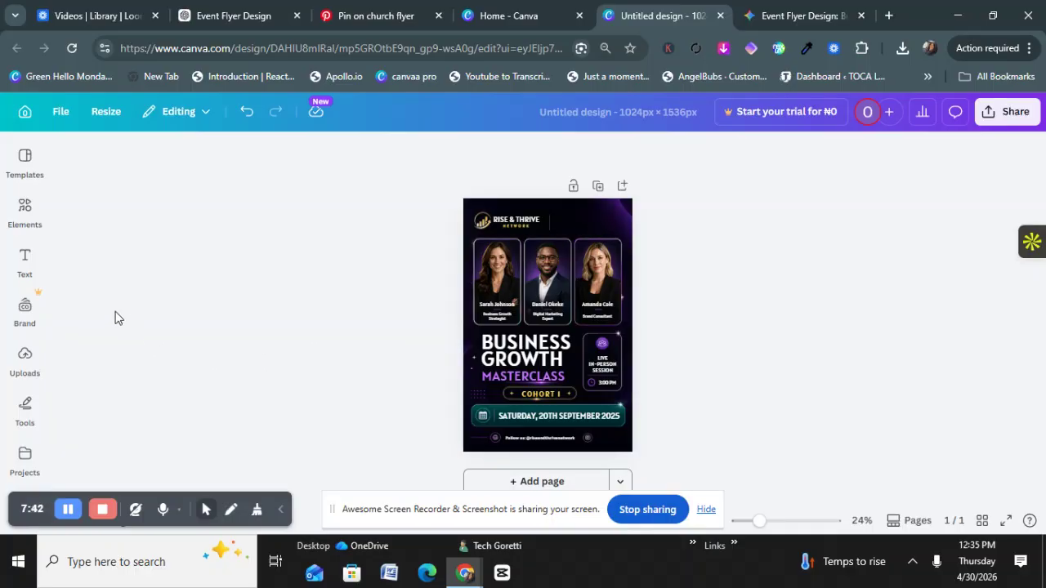
Step: Upload logo-6.png from the Downloads folder into Canva's Uploads library
left_click(25, 358)
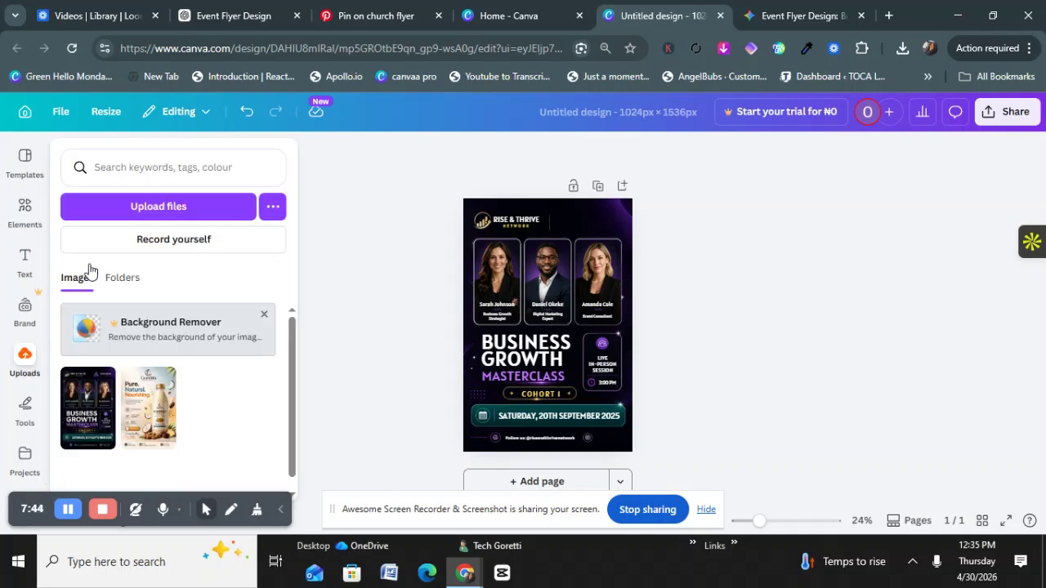
left_click(113, 211)
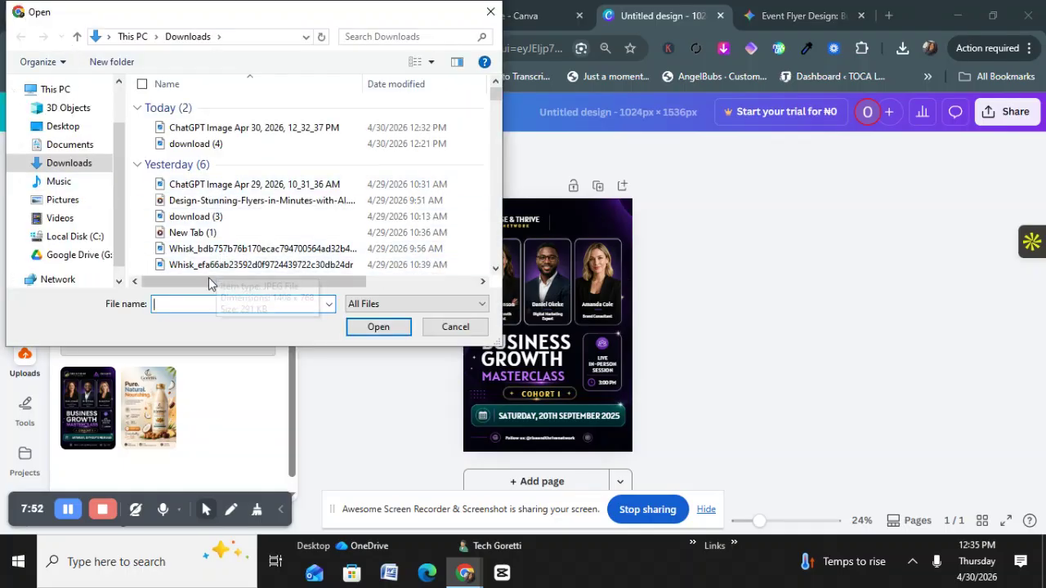
type("lo")
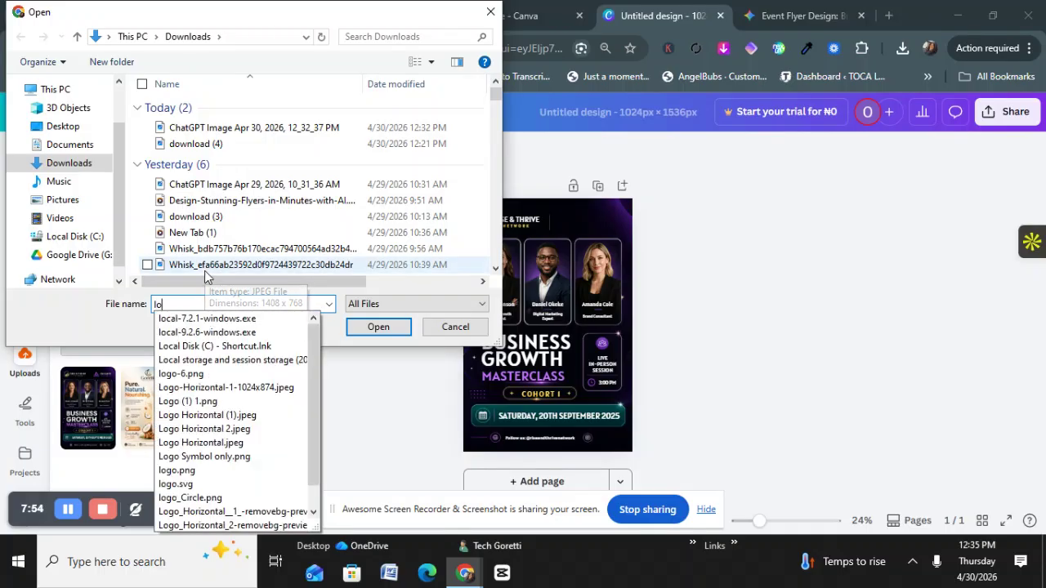
type("go")
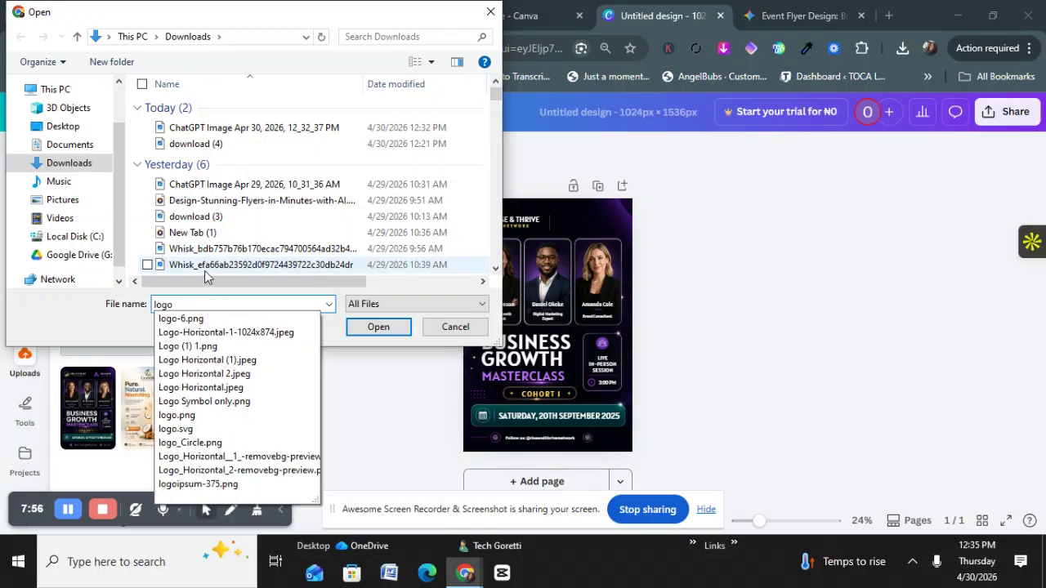
left_click(199, 319)
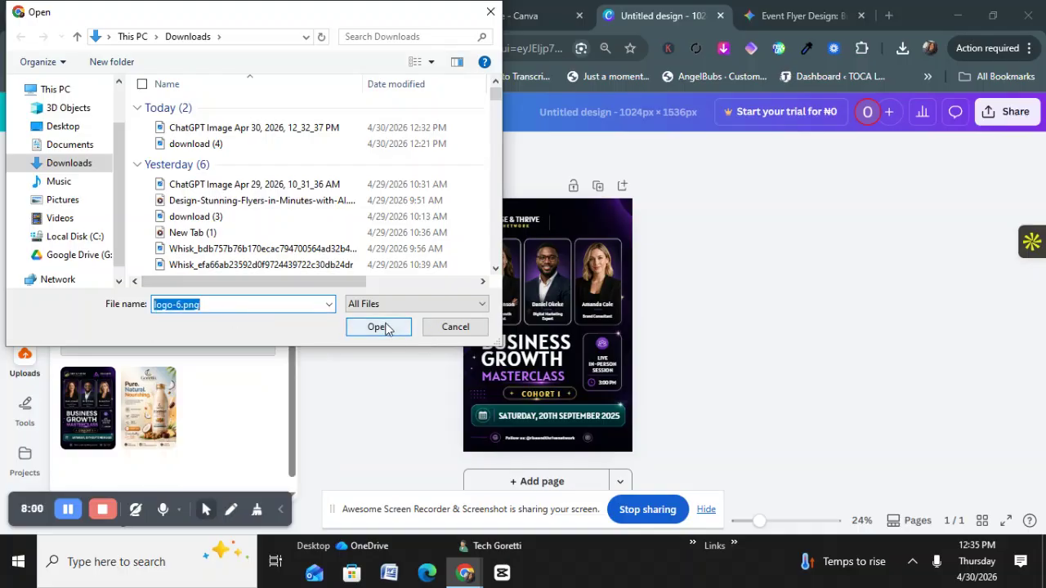
left_click(384, 327)
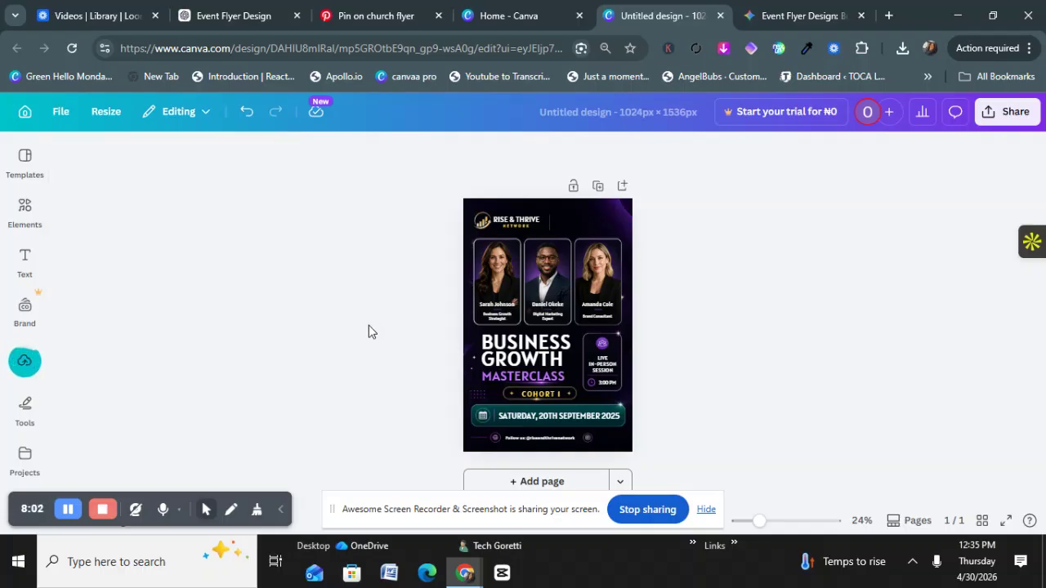
left_click(31, 369)
scroll(108, 328, "down", 2)
scroll(110, 338, "up", 2)
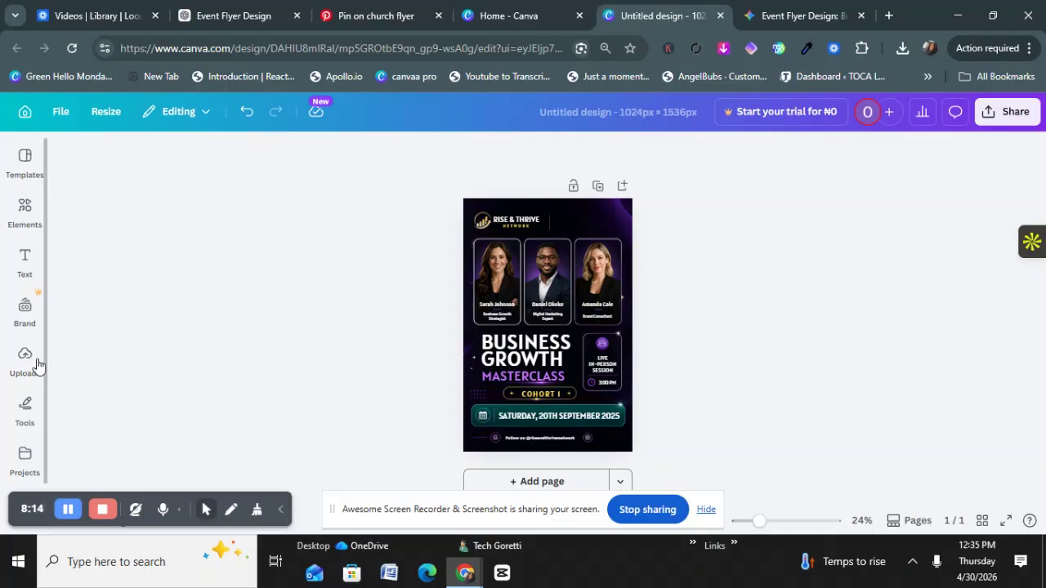
Step: Select the logo-6.png upload and look through its options in the Uploads library
mouse_move(25, 364)
left_click(75, 382)
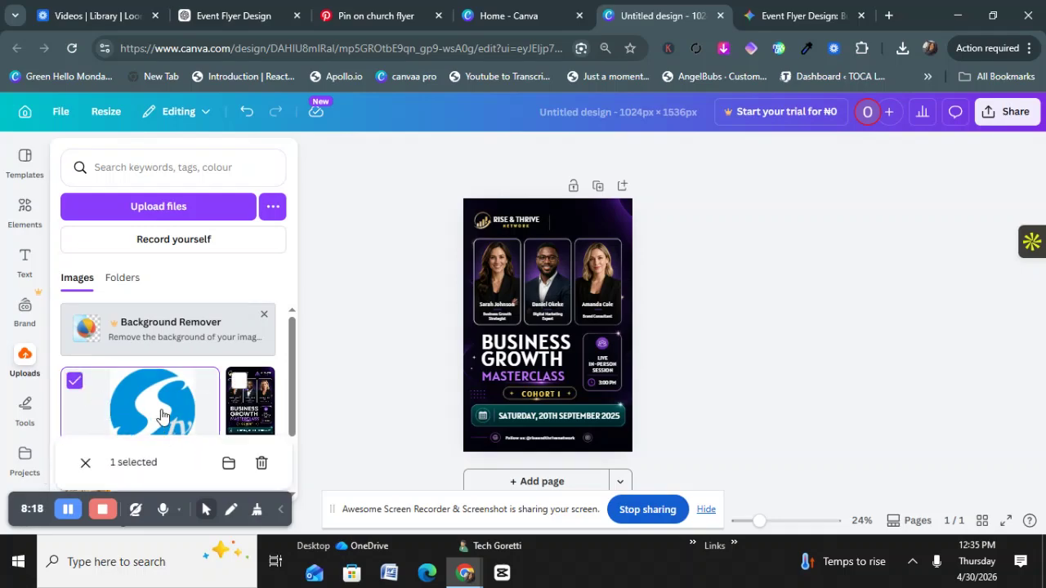
mouse_move(20, 362)
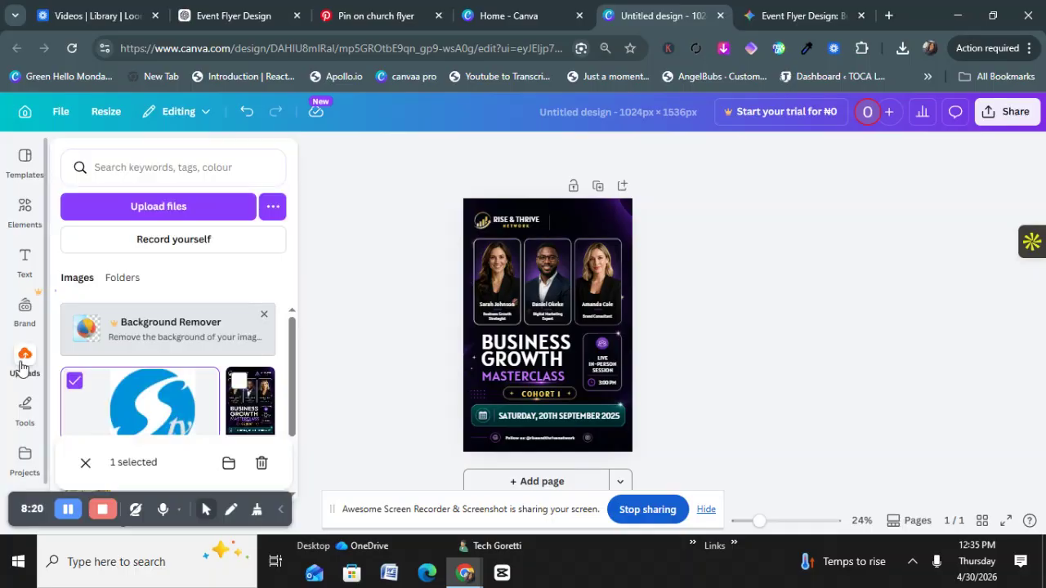
scroll(135, 409, "down", 2)
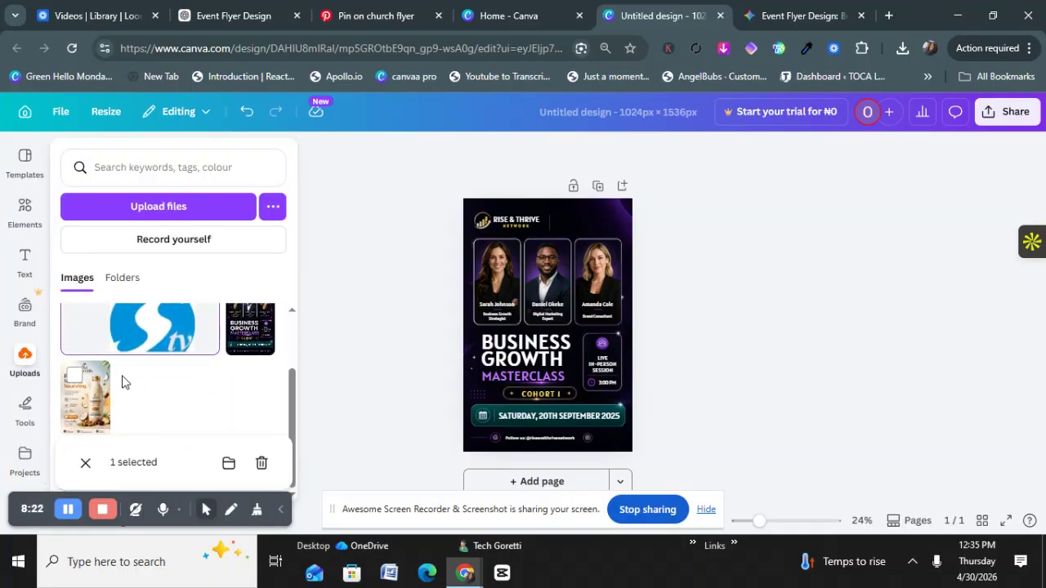
scroll(142, 337, "up", 2)
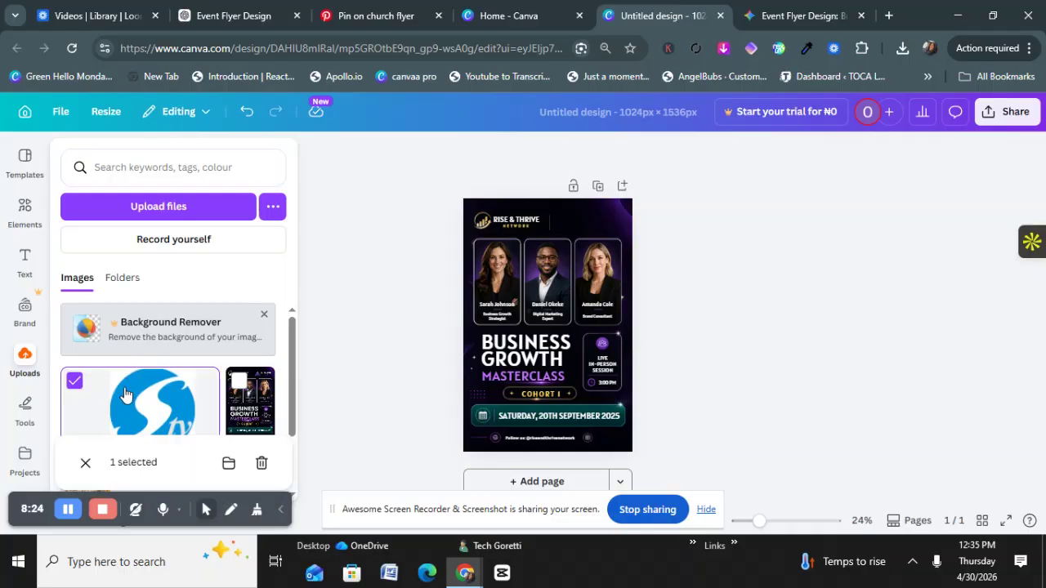
left_click(75, 382)
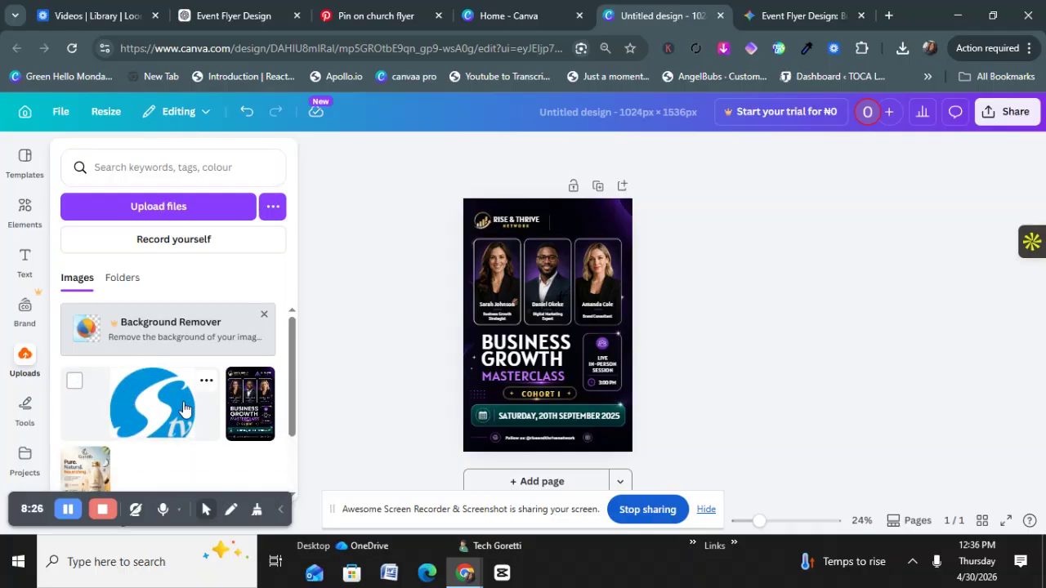
left_click(206, 380)
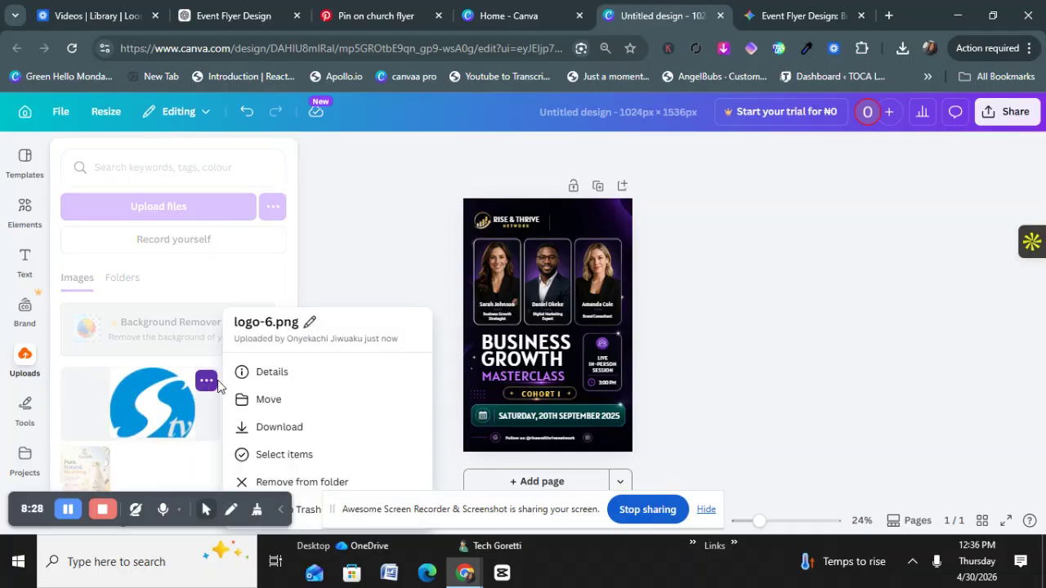
left_click(160, 397)
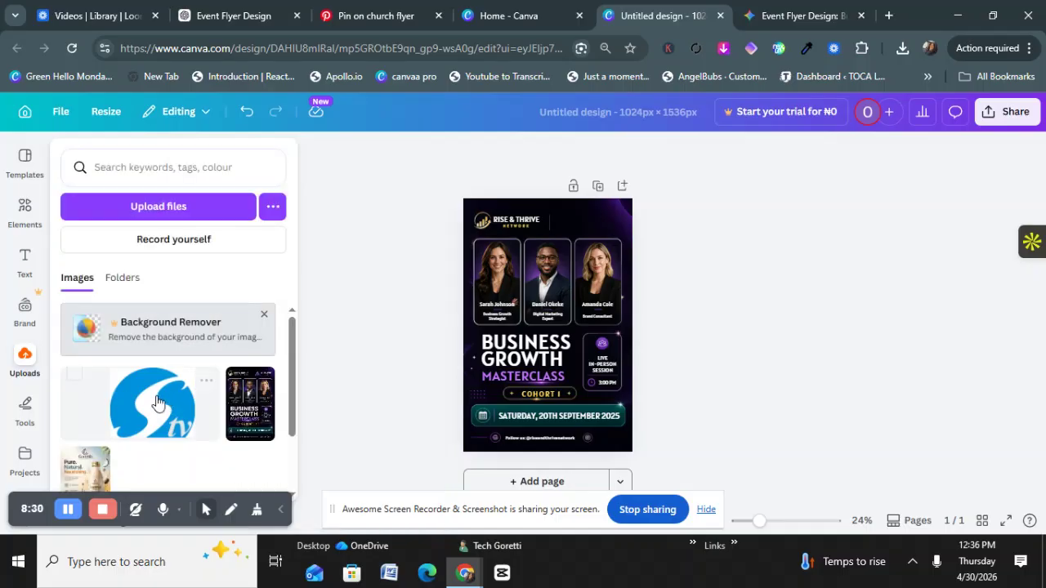
left_click(75, 383)
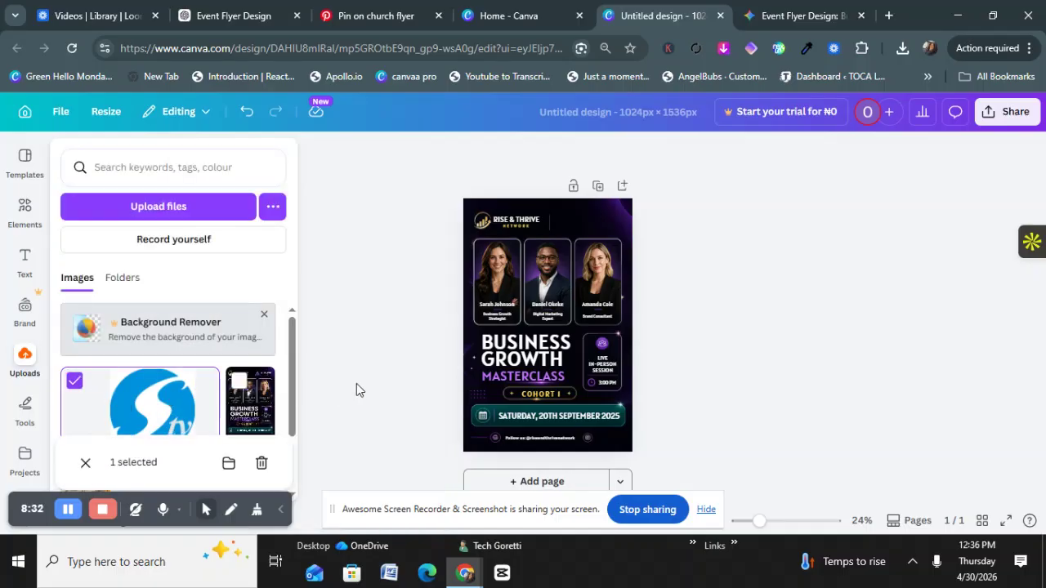
left_click(315, 435)
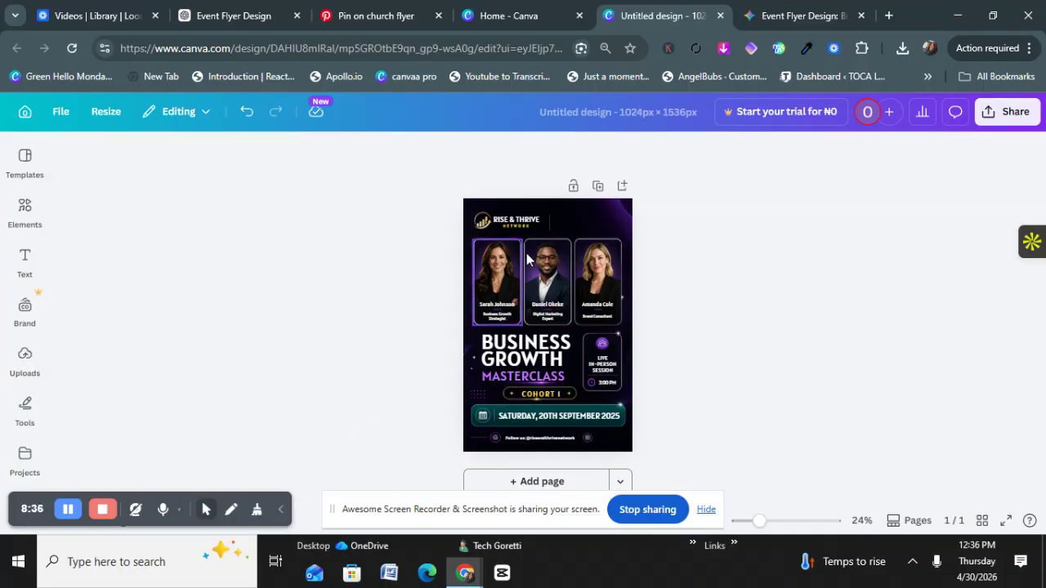
Step: Download a copy of logo-6.png as logo-6 (1).png from its right-click menu
left_click(29, 366)
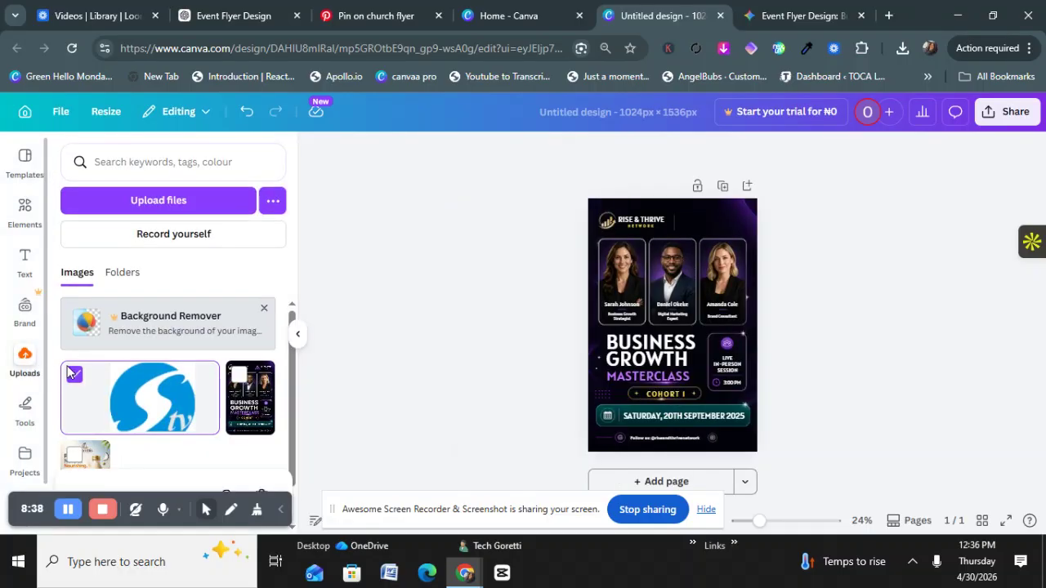
right_click(123, 371)
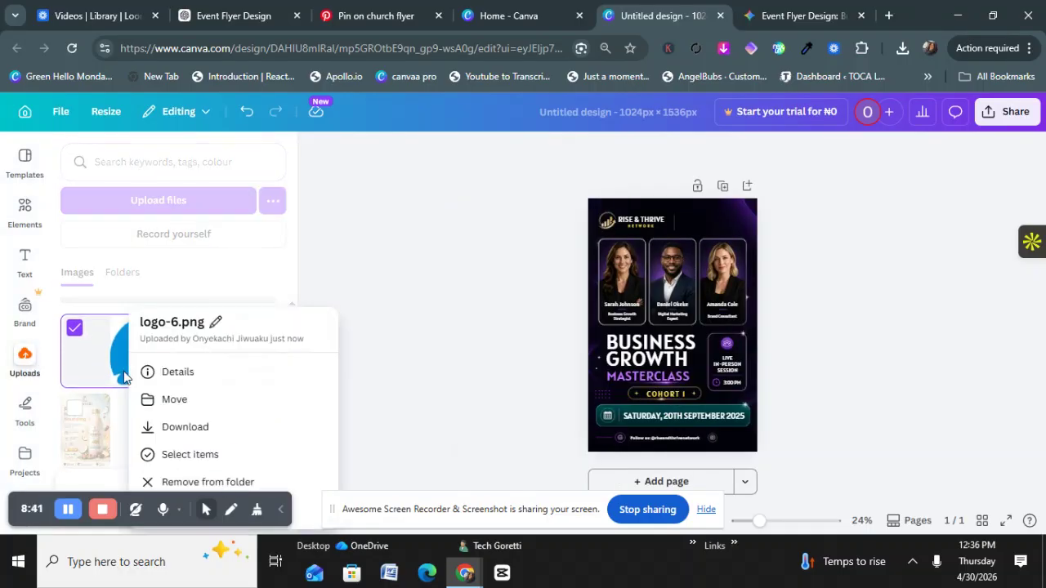
left_click(175, 429)
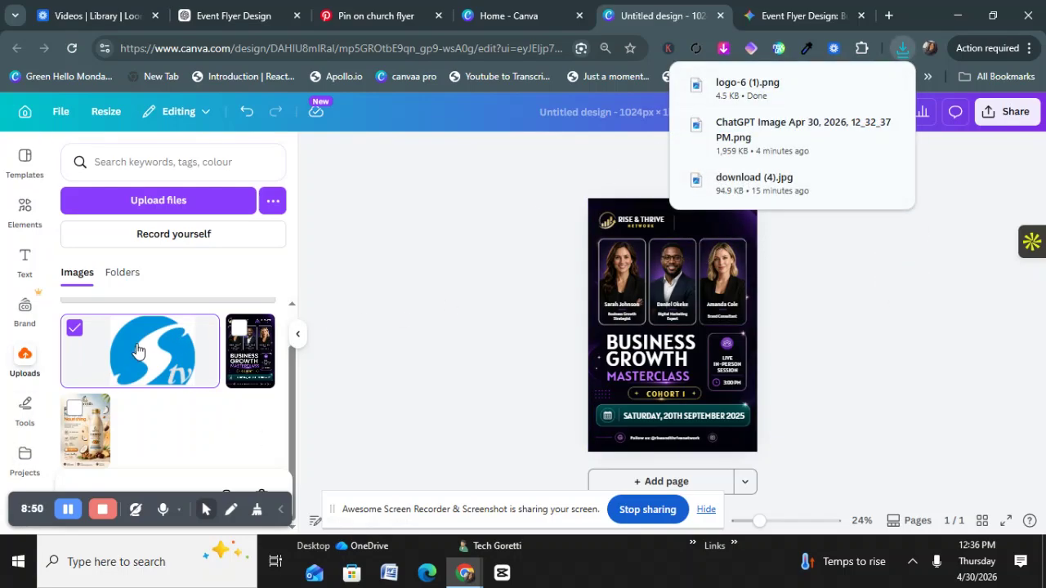
left_click(77, 337)
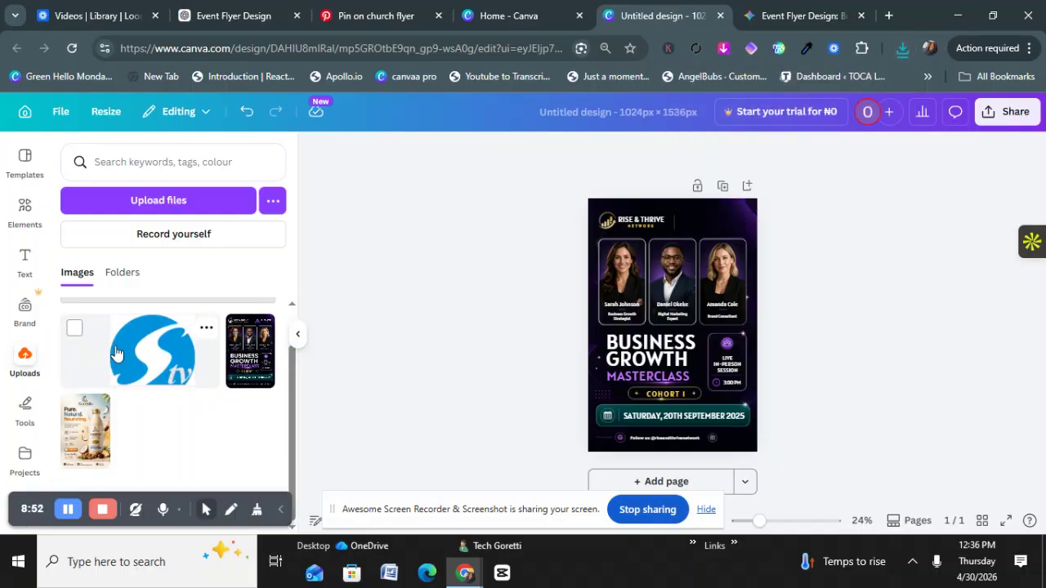
left_click(75, 330)
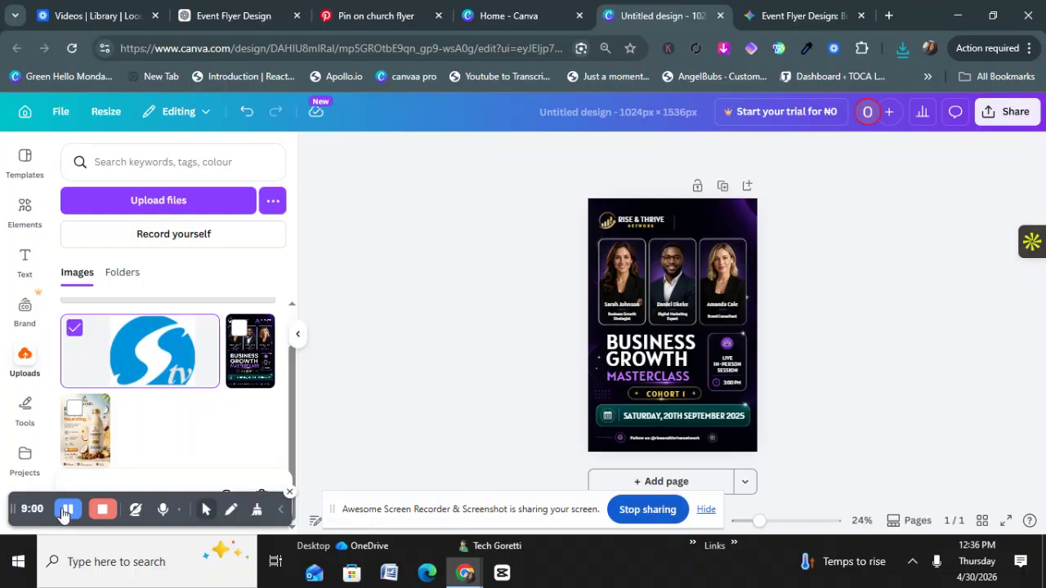
Step: Place the uploaded S tv logo in the flyer's top-right corner and shrink it to fit
left_click(68, 509)
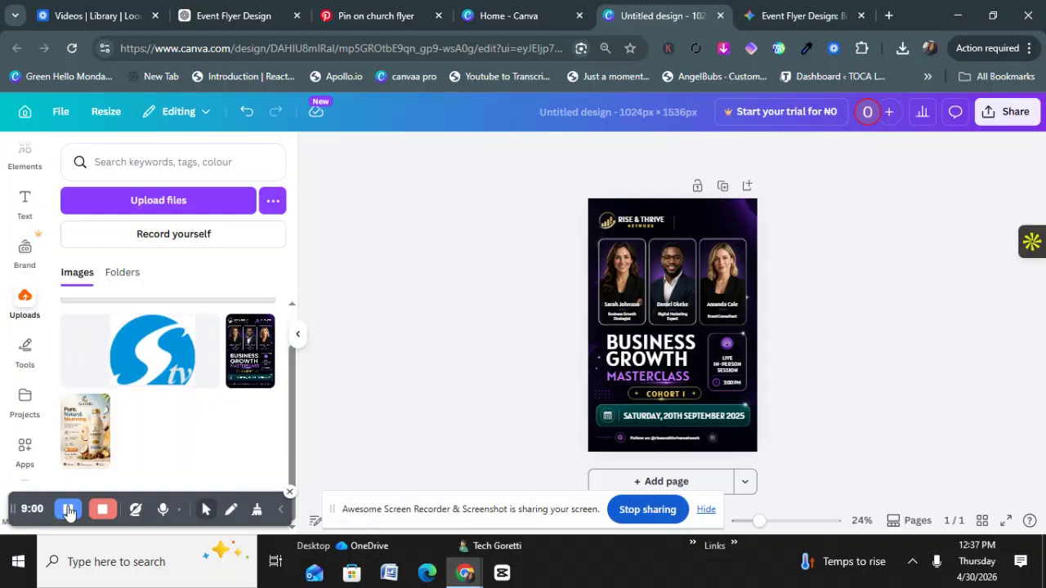
left_click_drag(112, 337, 698, 215)
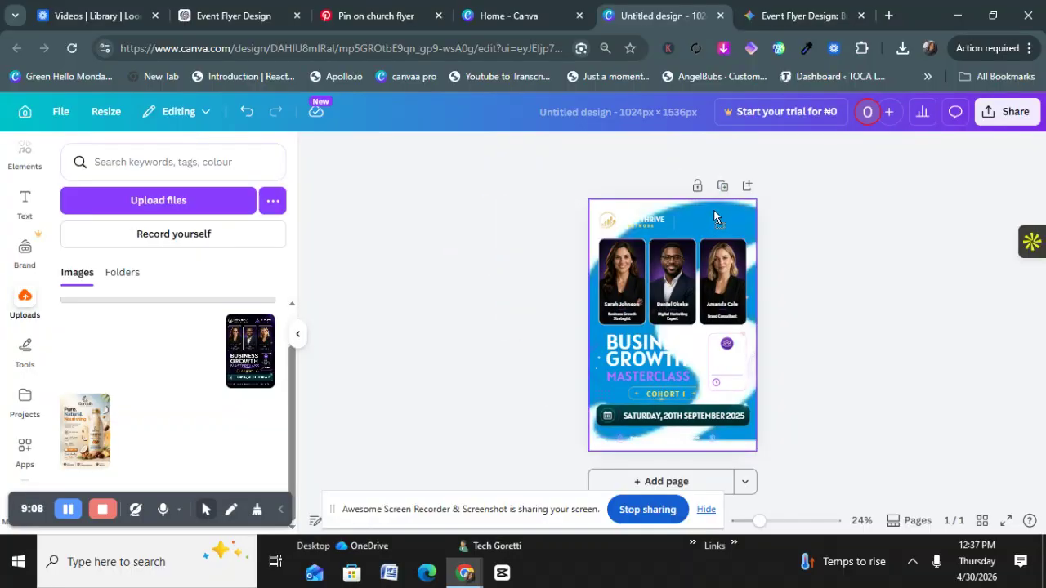
left_click_drag(753, 230, 726, 232)
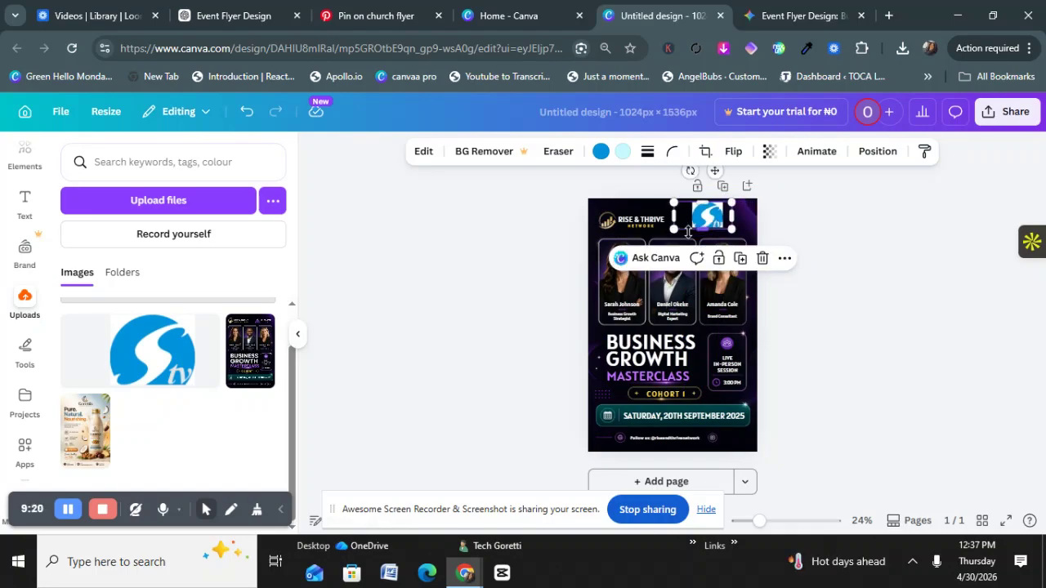
left_click_drag(672, 232, 722, 220)
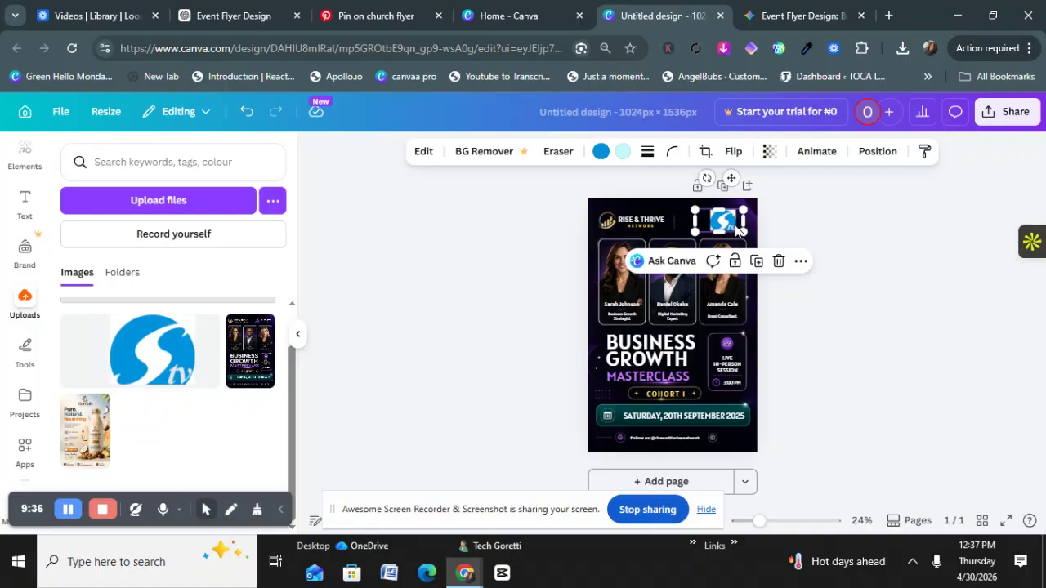
Step: Delete the top-right logo and zoom the flyer view to 44%
left_click(778, 261)
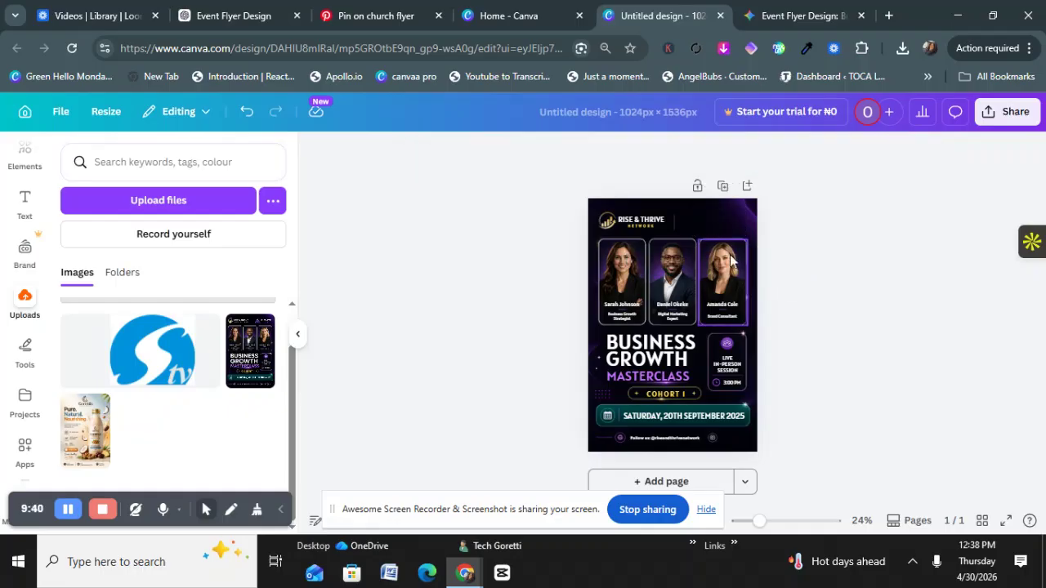
left_click(658, 220)
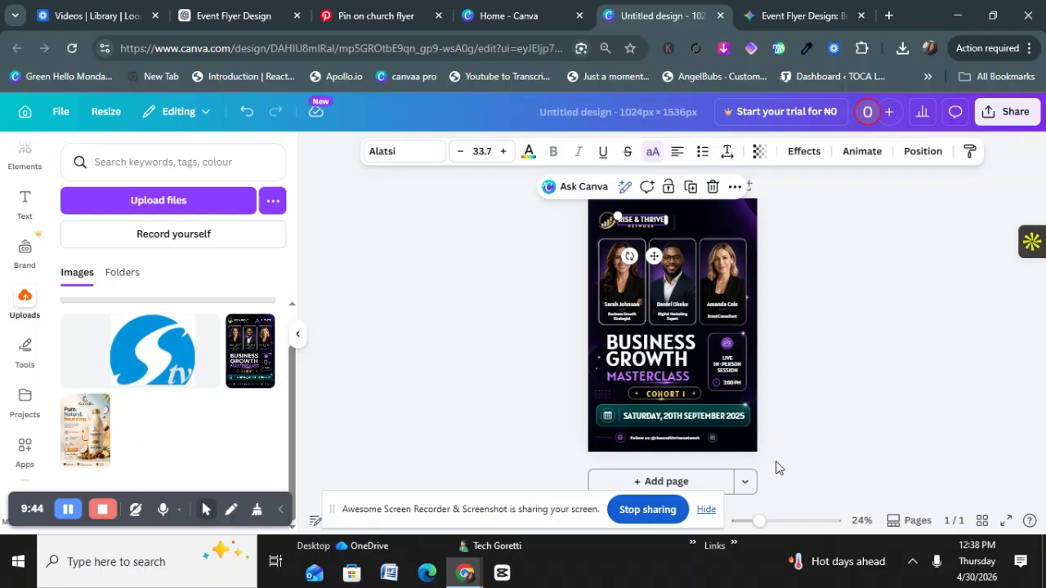
left_click_drag(763, 522, 774, 522)
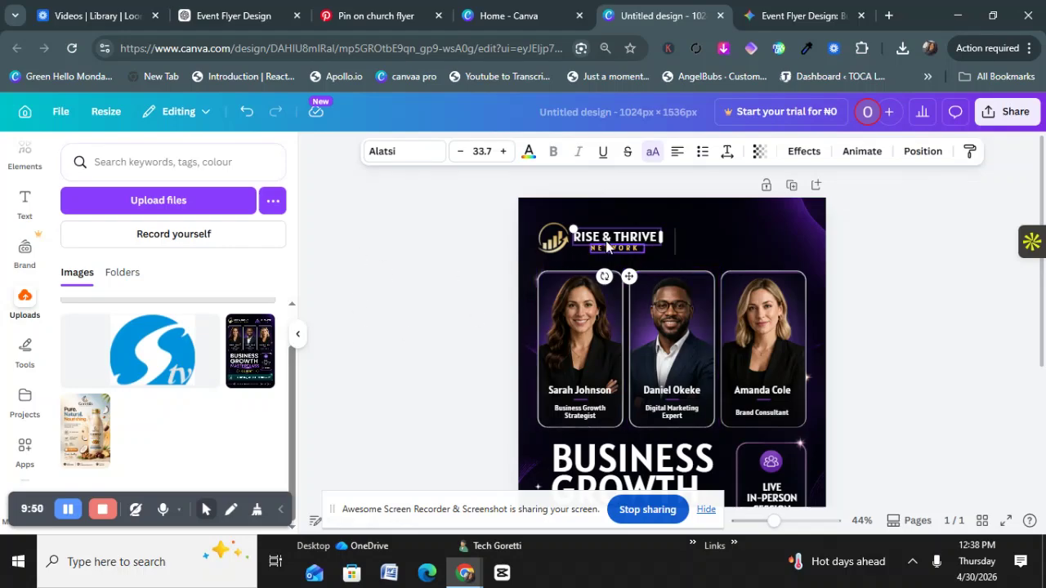
Step: Change the heading from RISE & THRIVE to RISE & SHINE
left_click(658, 236)
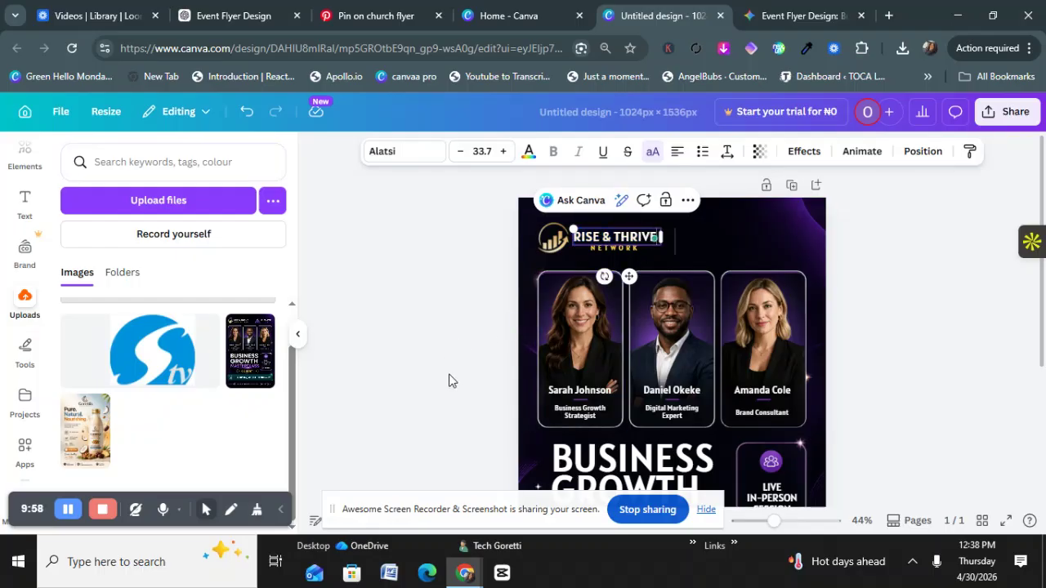
key("BackSpace")
key("BackSpace")
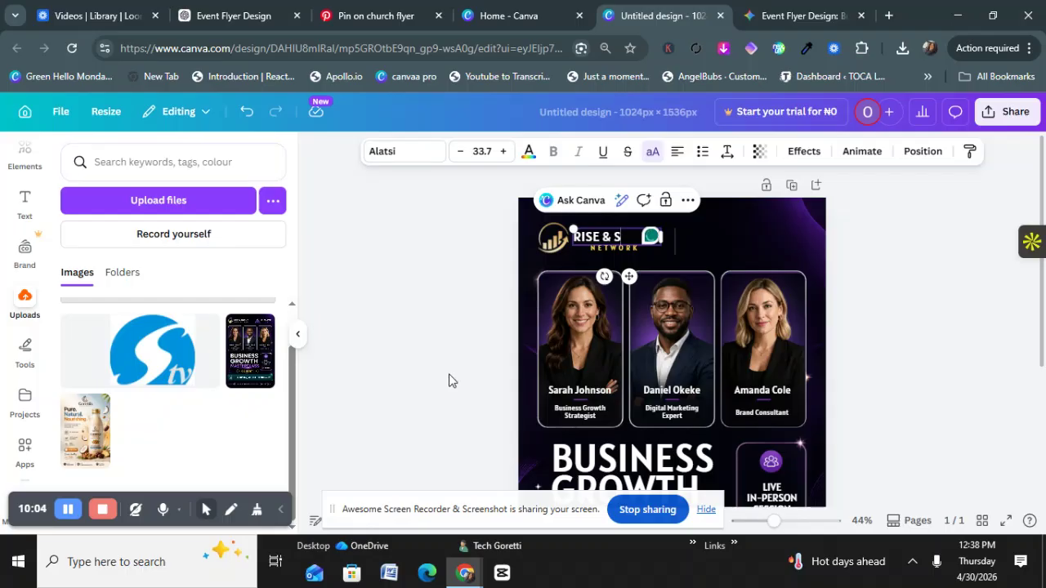
type("HINE")
left_click(572, 328)
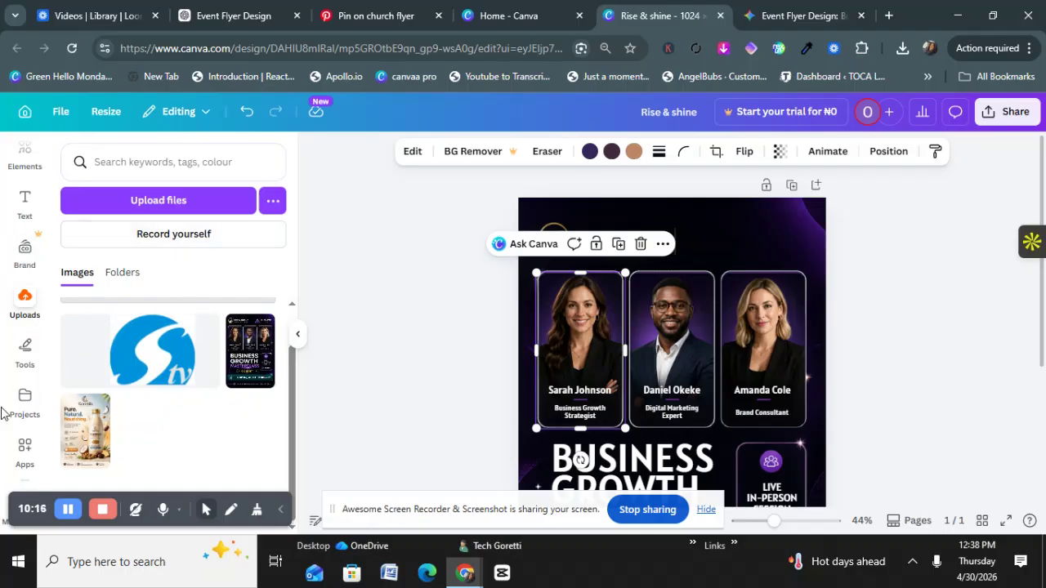
Step: Search the Elements library for 'a woman in coporate'
scroll(25, 245, "up", 2)
left_click(23, 207)
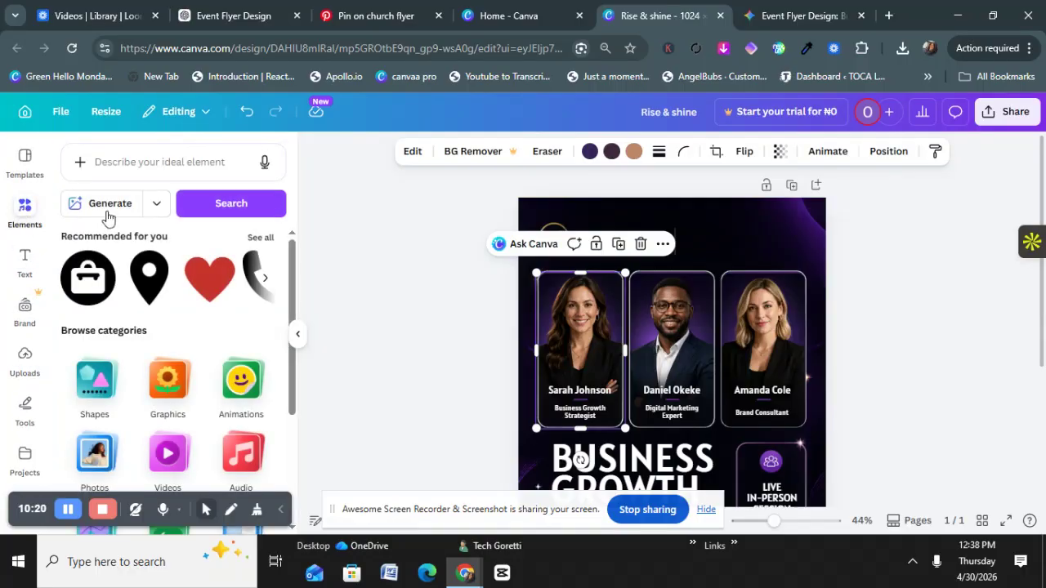
left_click(135, 168)
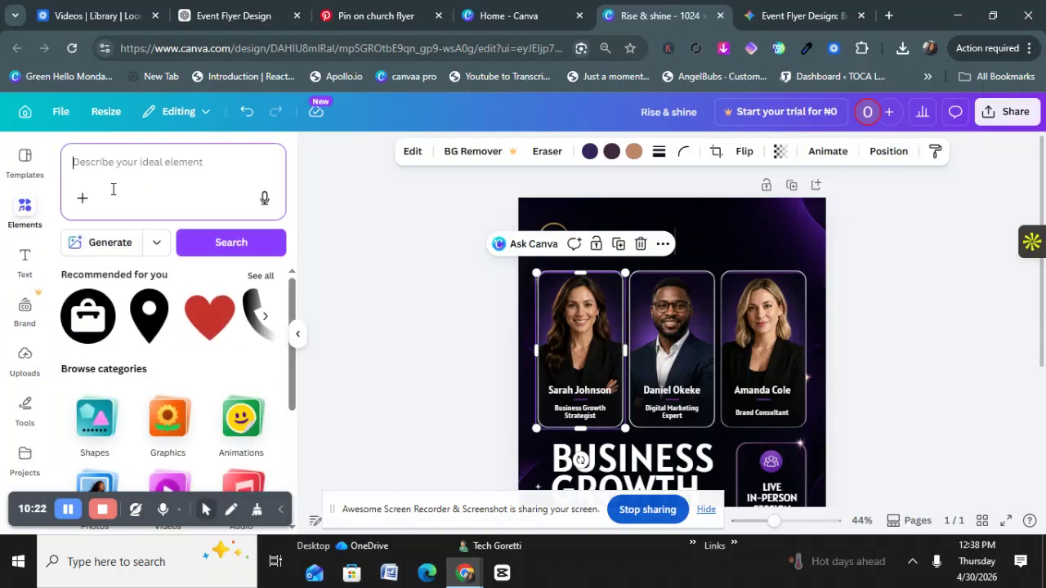
type("a")
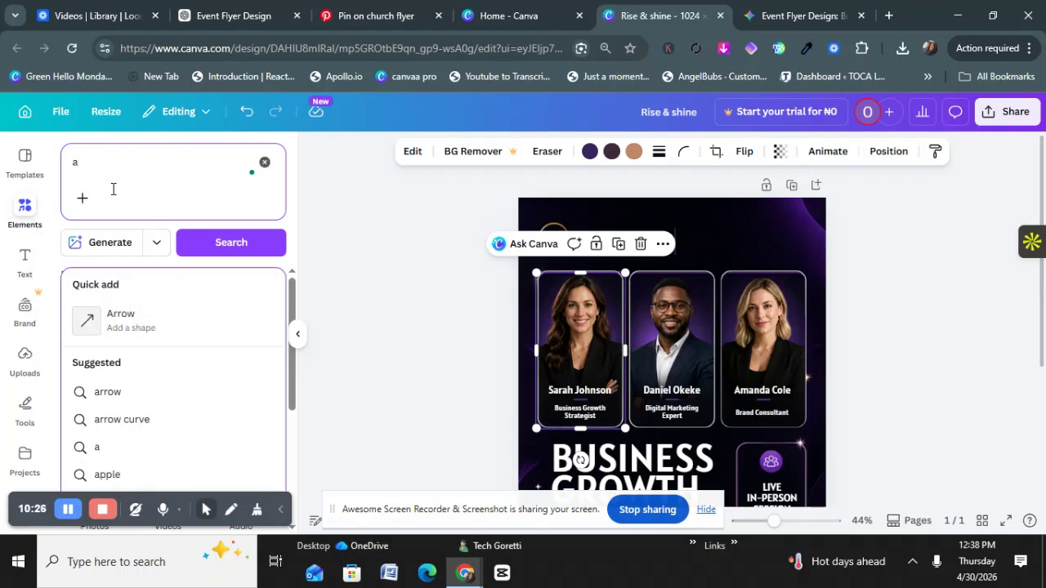
type(" woman ")
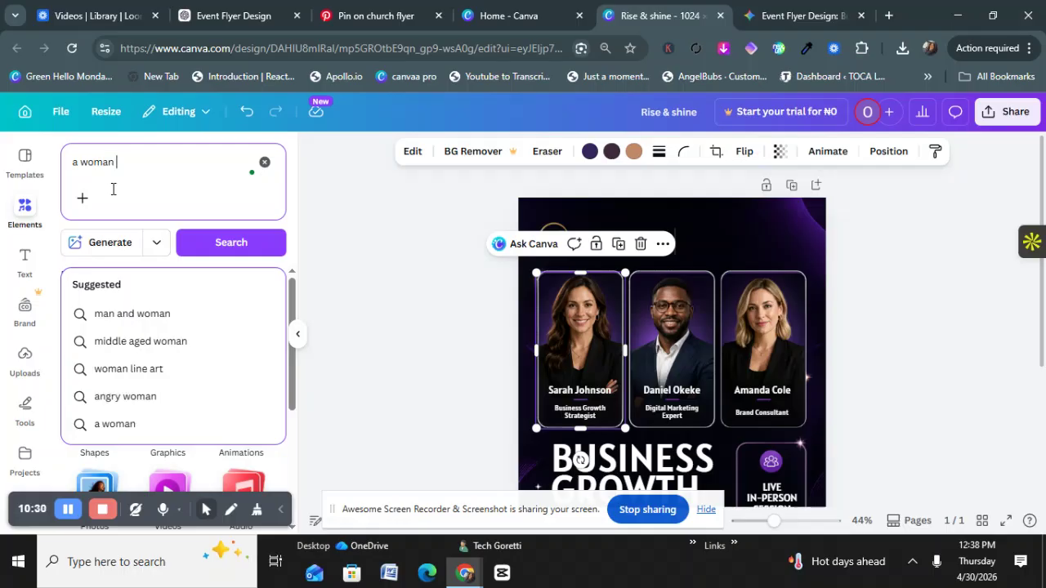
type("in coporate")
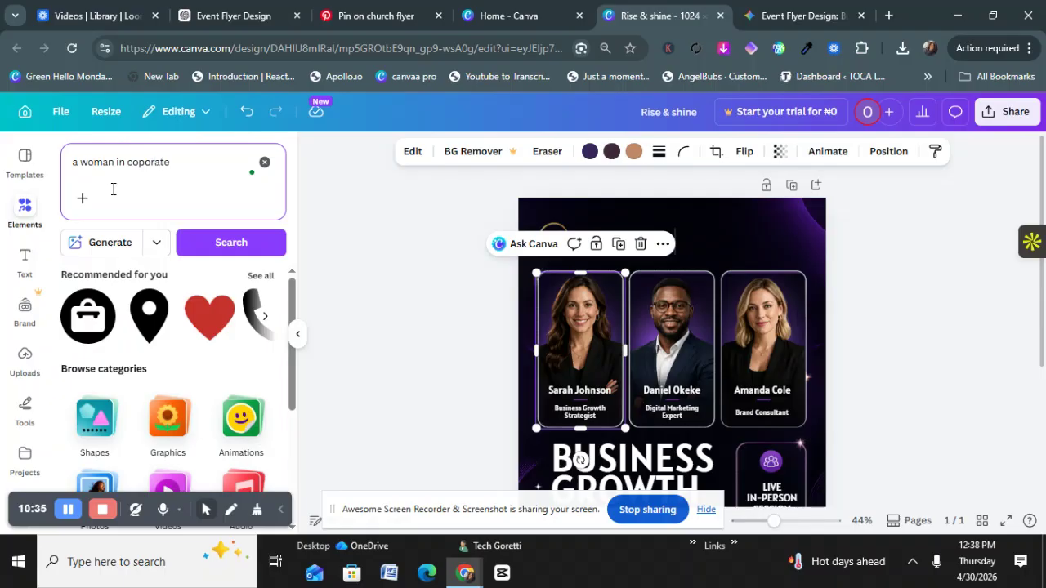
key("Return")
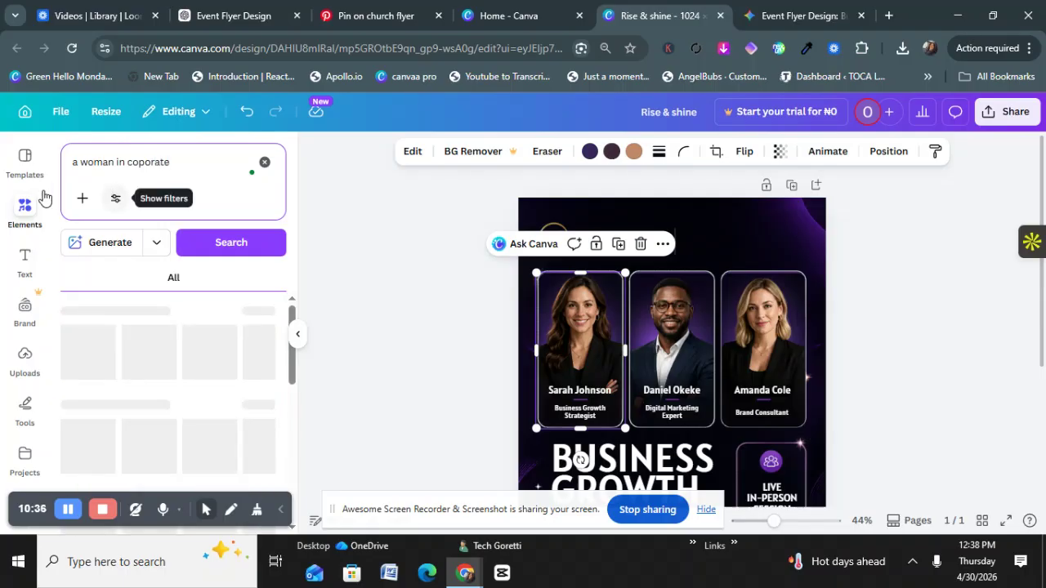
Step: Browse further along the Photos row of the woman-in-corporate results
scroll(18, 167, "down", 1)
scroll(138, 352, "down", 3)
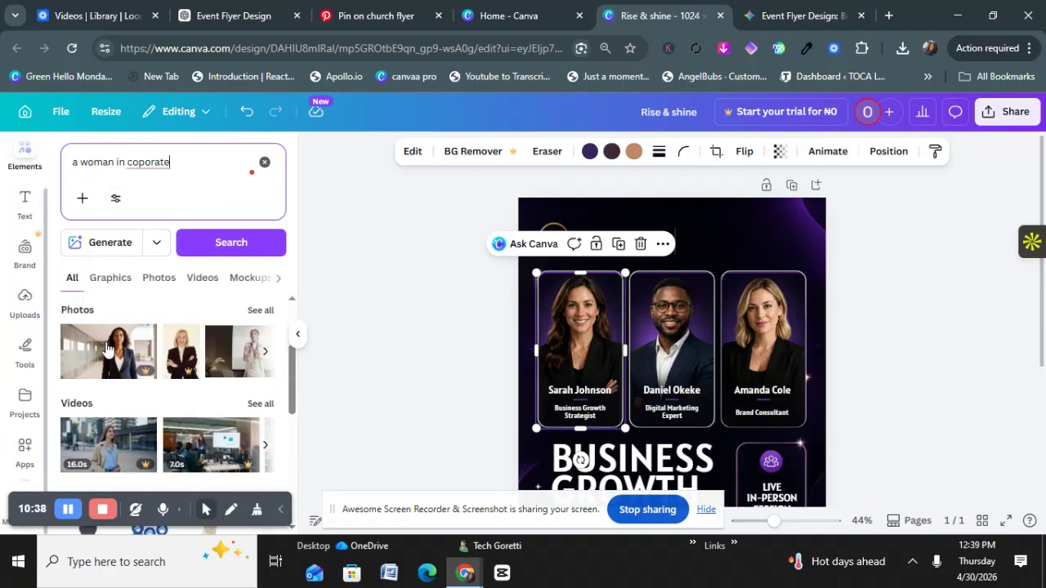
left_click(266, 338)
left_click(266, 338)
left_click(266, 338)
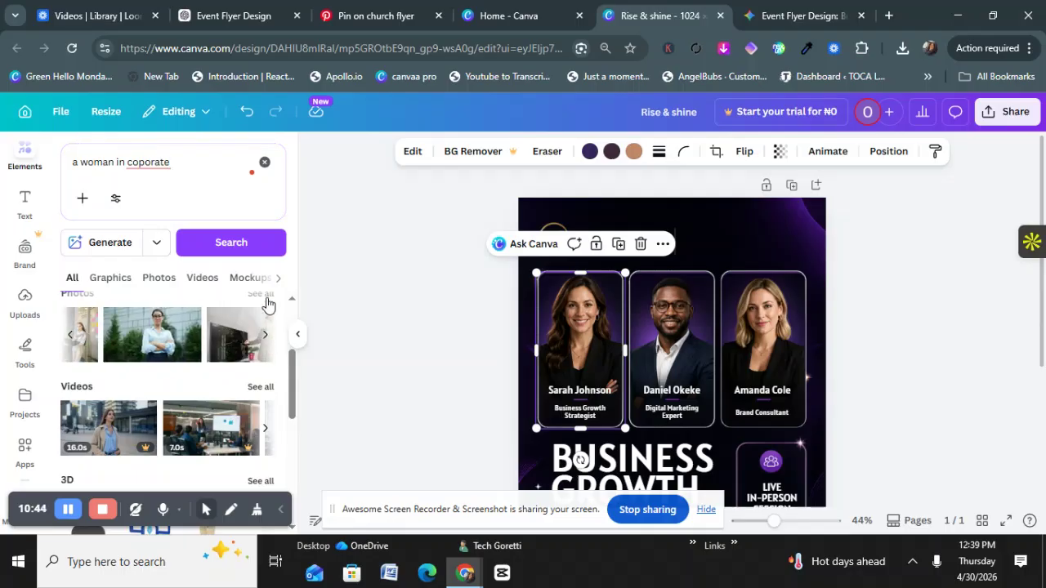
Step: Show all photo results and scroll through the businesswomen images
left_click(263, 295)
scroll(126, 377, "down", 1)
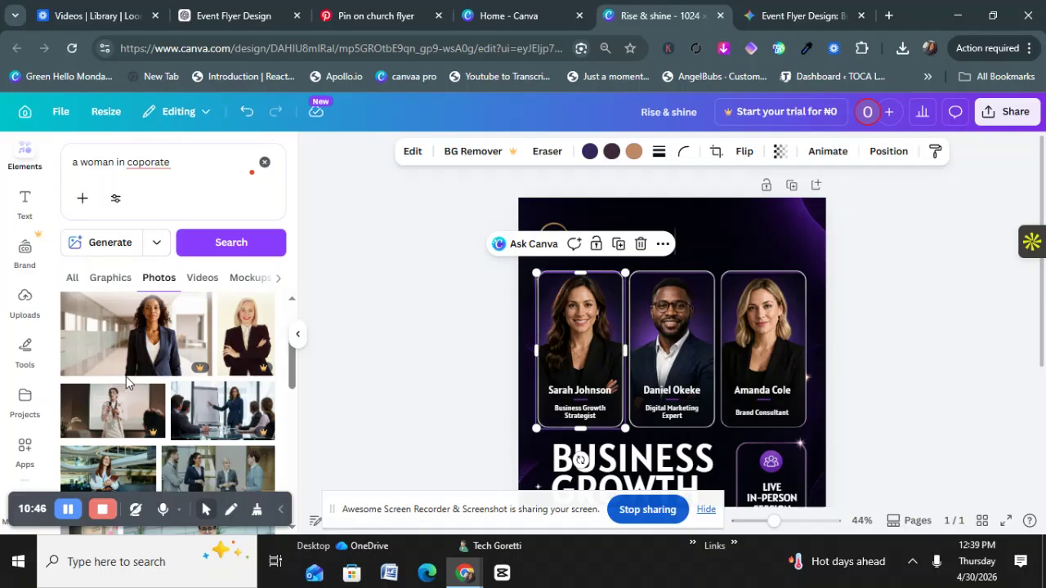
scroll(149, 361, "down", 10)
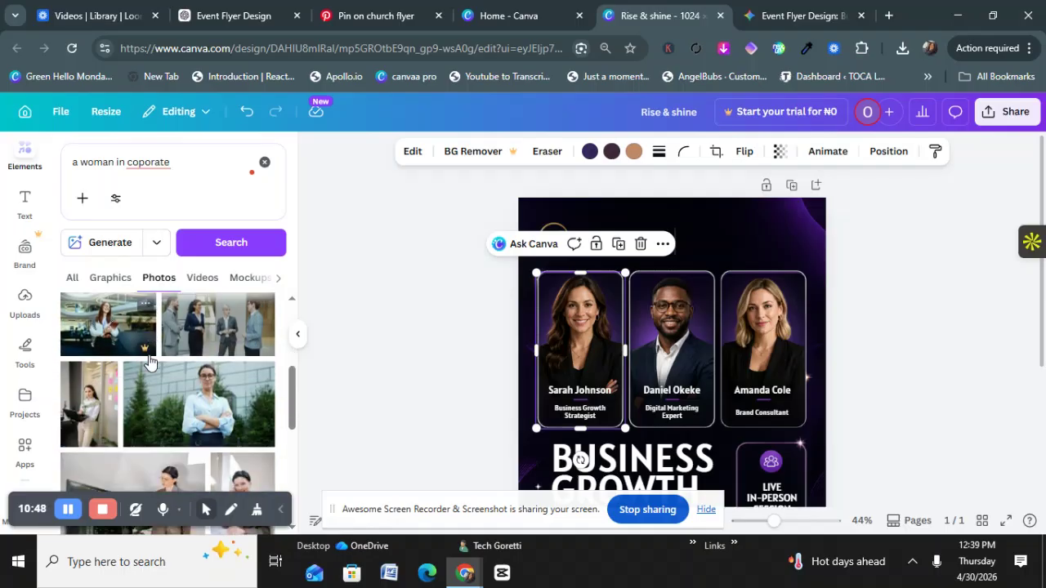
scroll(150, 360, "down", 3)
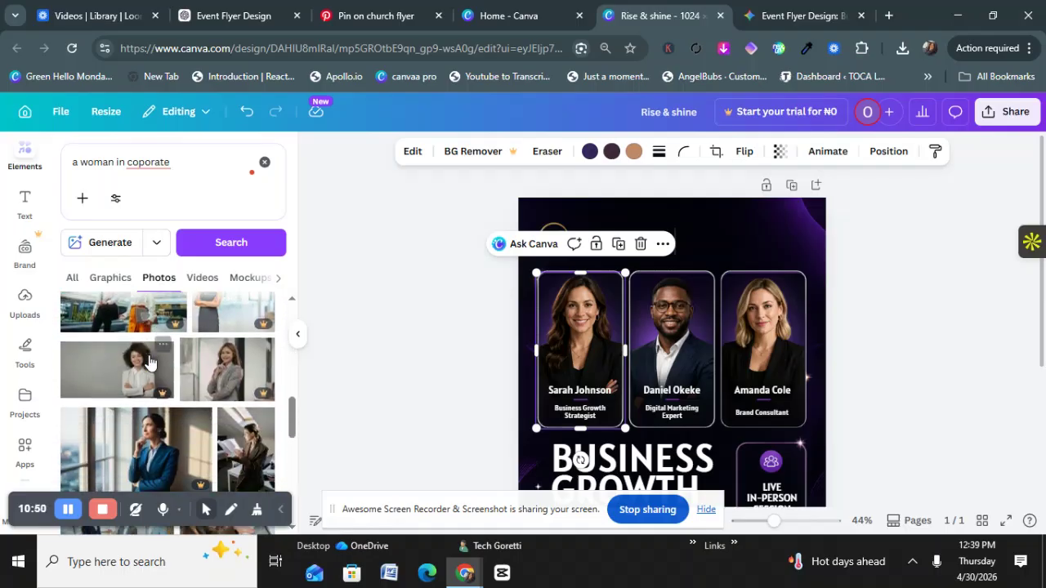
scroll(150, 405, "down", 2)
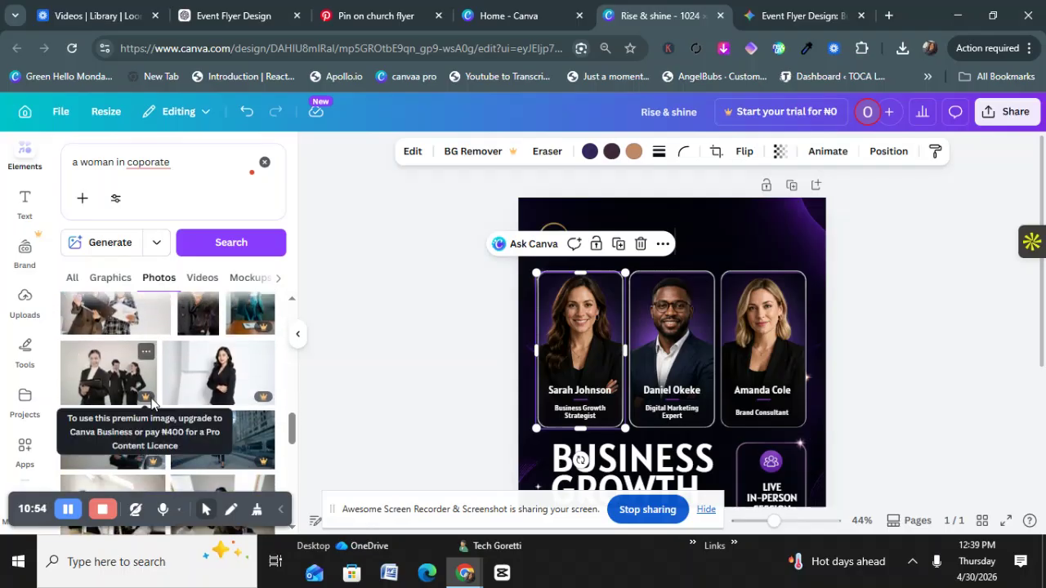
scroll(151, 404, "up", 1)
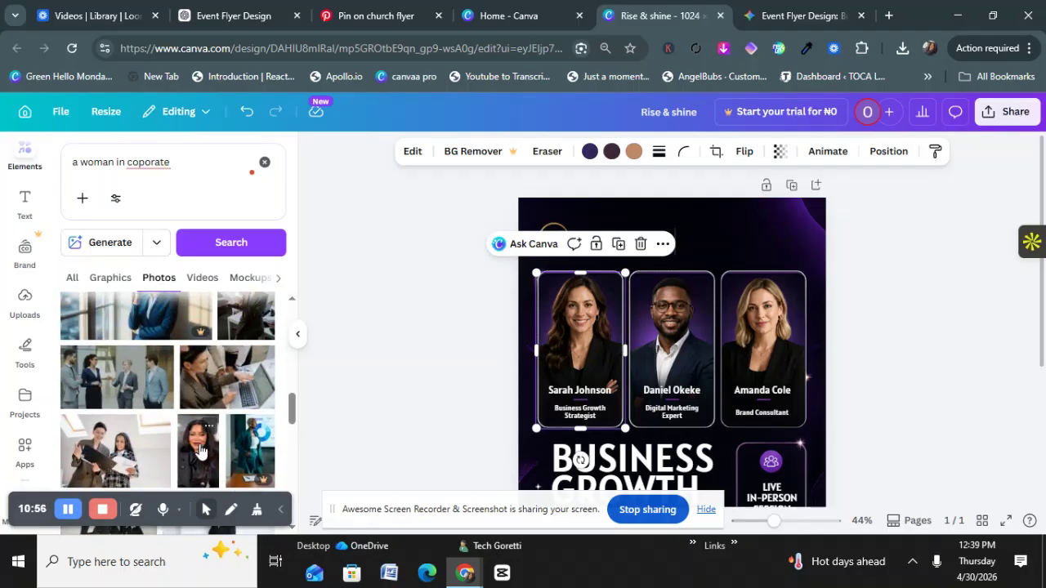
left_click_drag(194, 454, 564, 353)
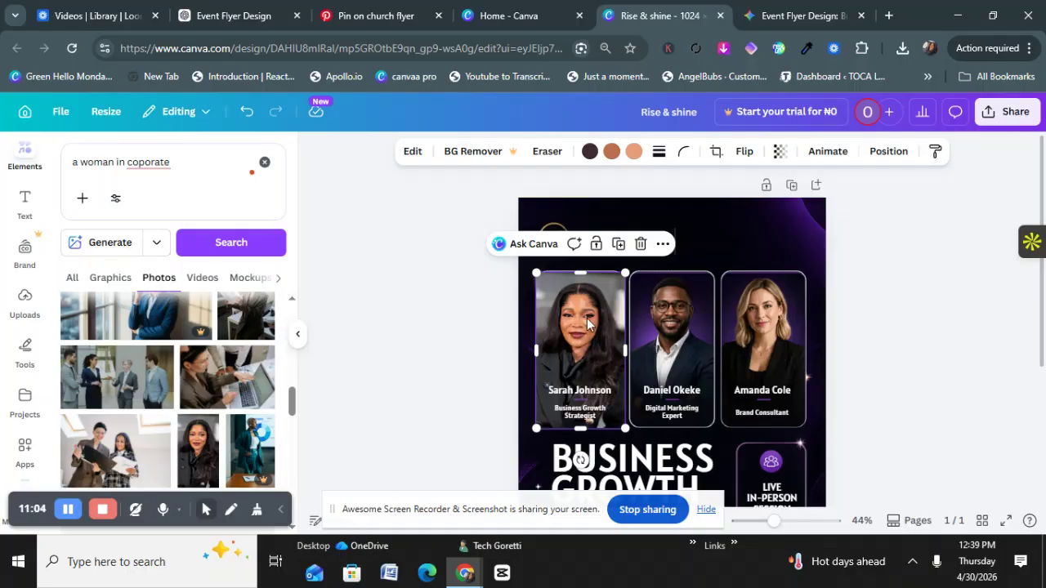
scroll(264, 351, "down", 3)
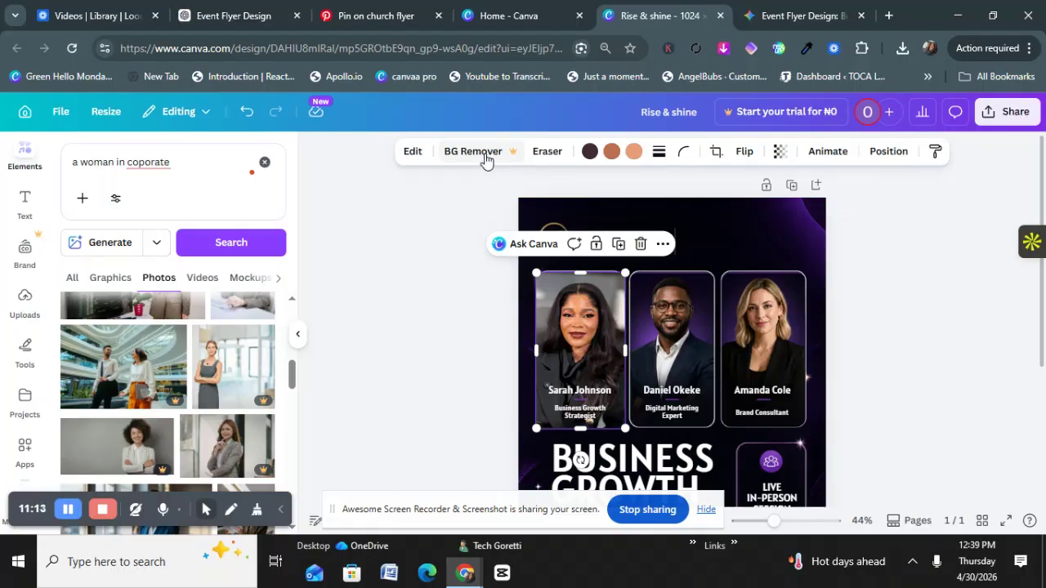
left_click(484, 158)
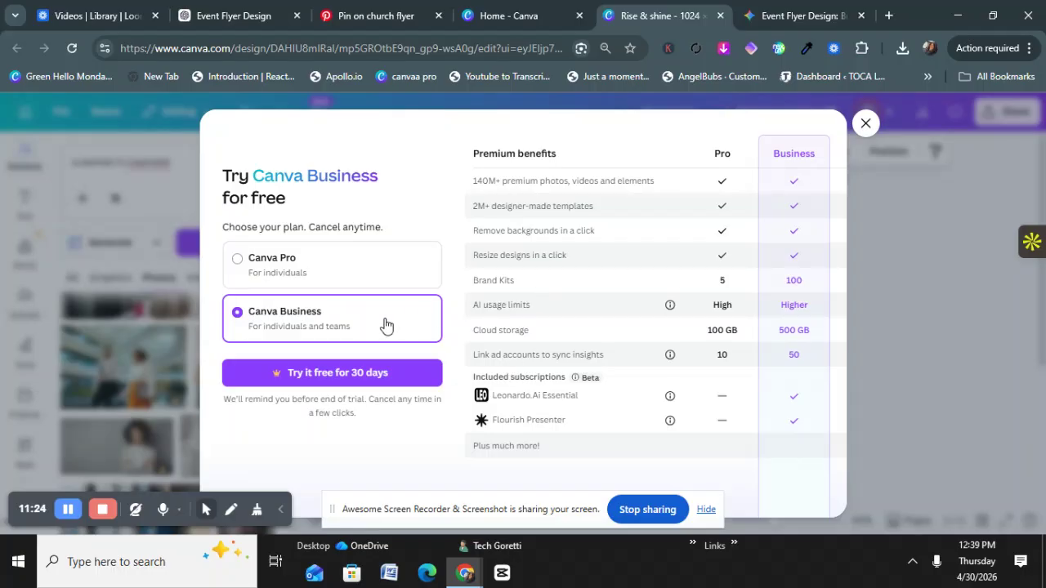
left_click(866, 124)
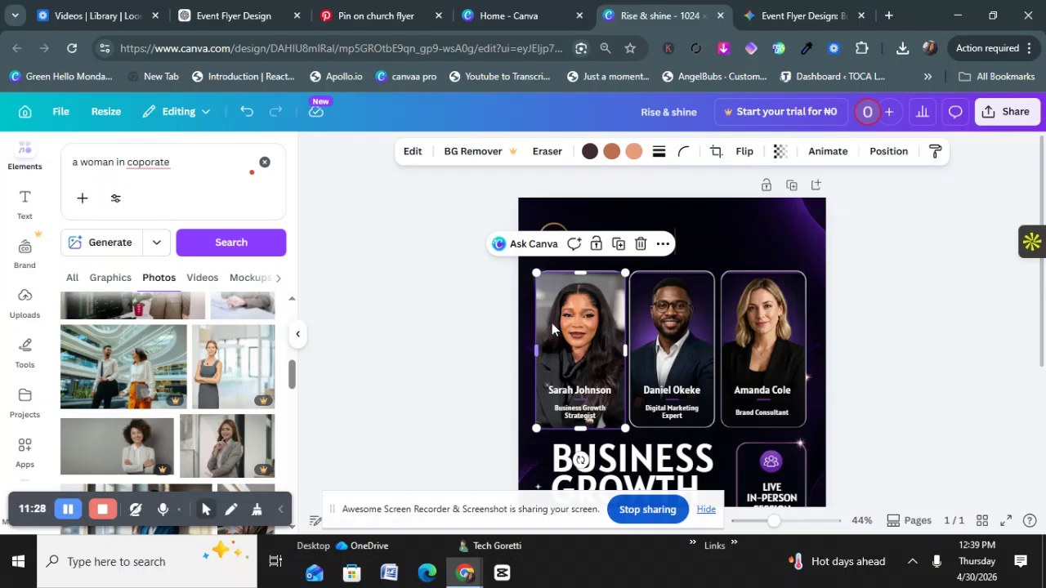
scroll(232, 433, "down", 2)
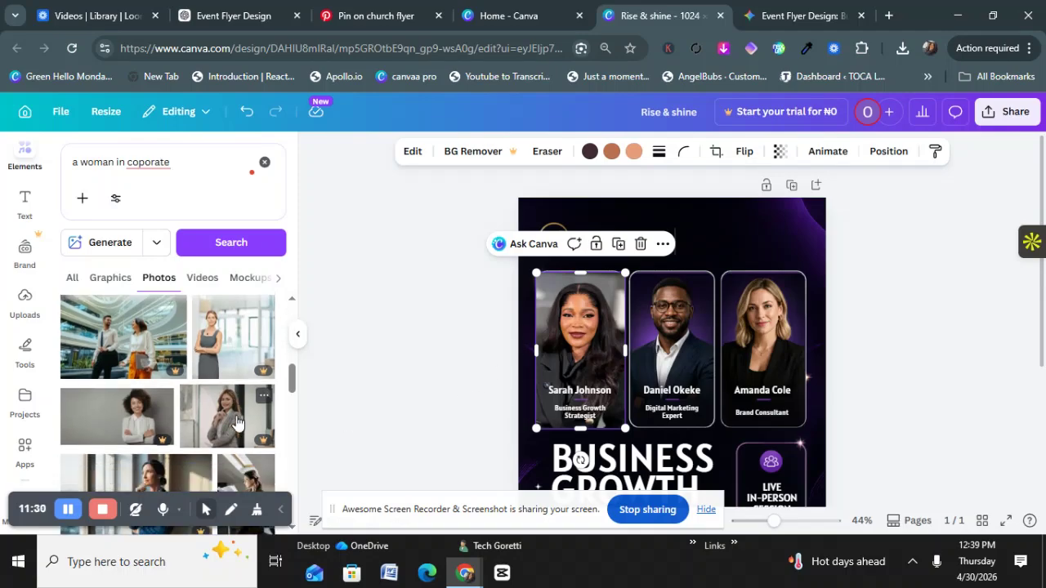
Step: Load remove.bg in a new Chrome tab, then return to the Rise & shine Canva tab
left_click(890, 17)
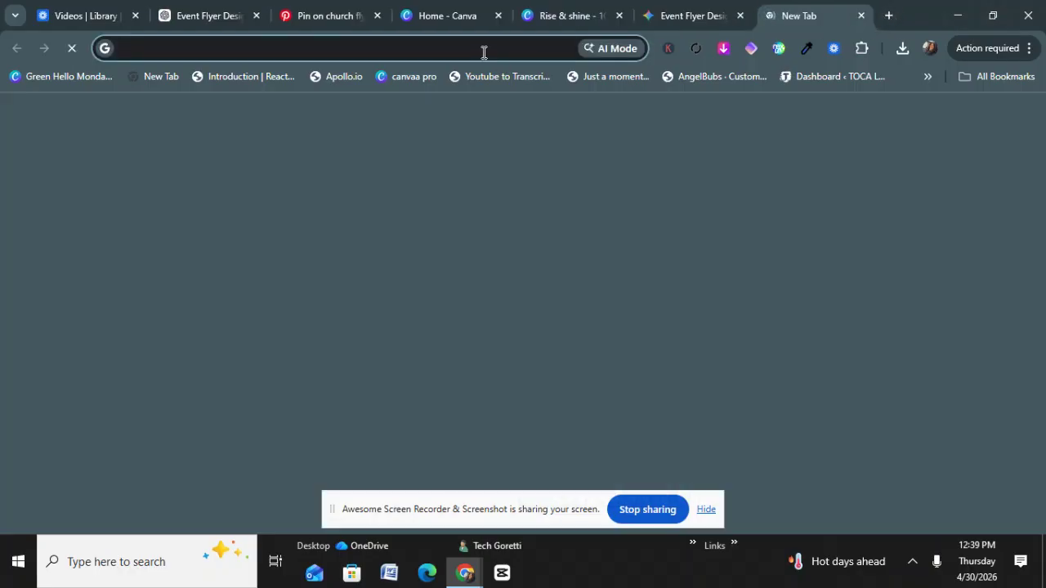
left_click(484, 53)
type("r")
key("Return")
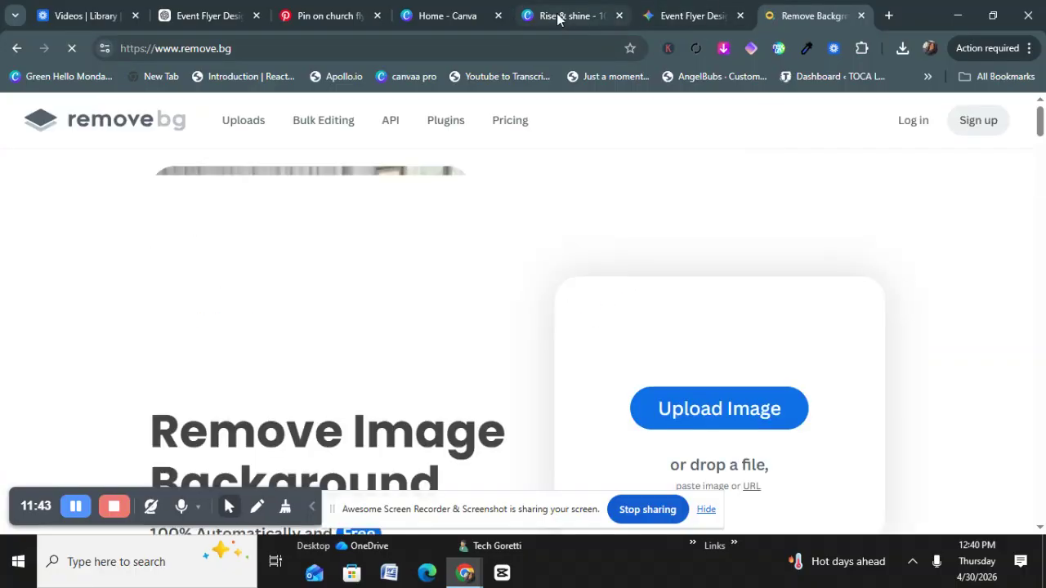
left_click(559, 18)
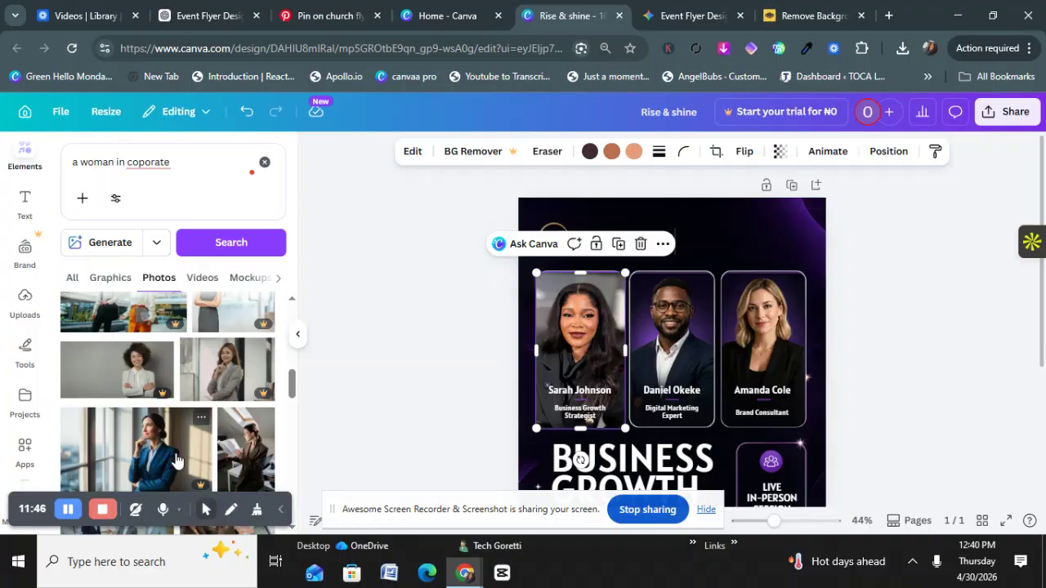
scroll(167, 417, "down", 3)
scroll(168, 417, "down", 3)
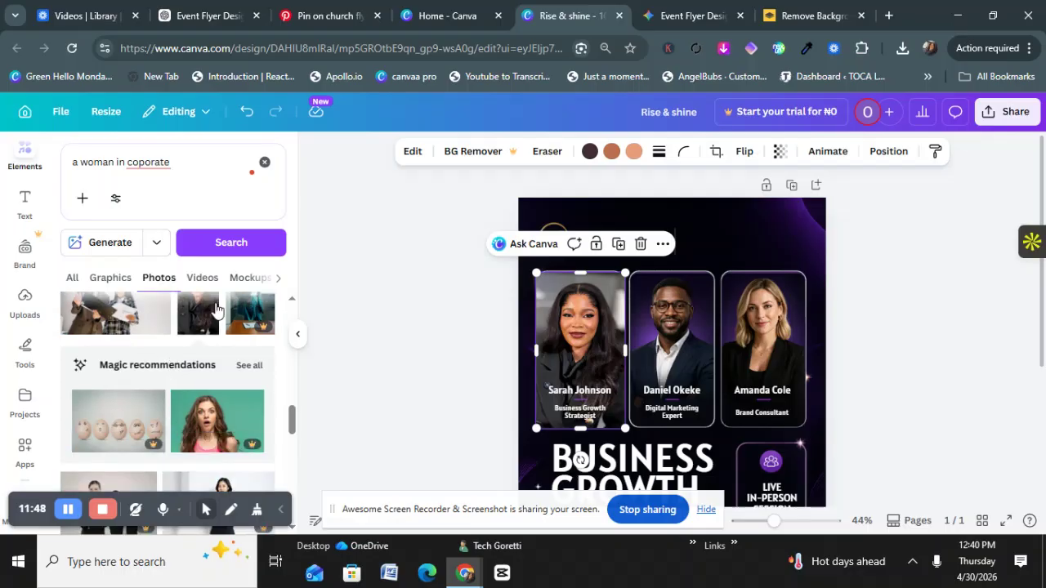
scroll(203, 334, "up", 3)
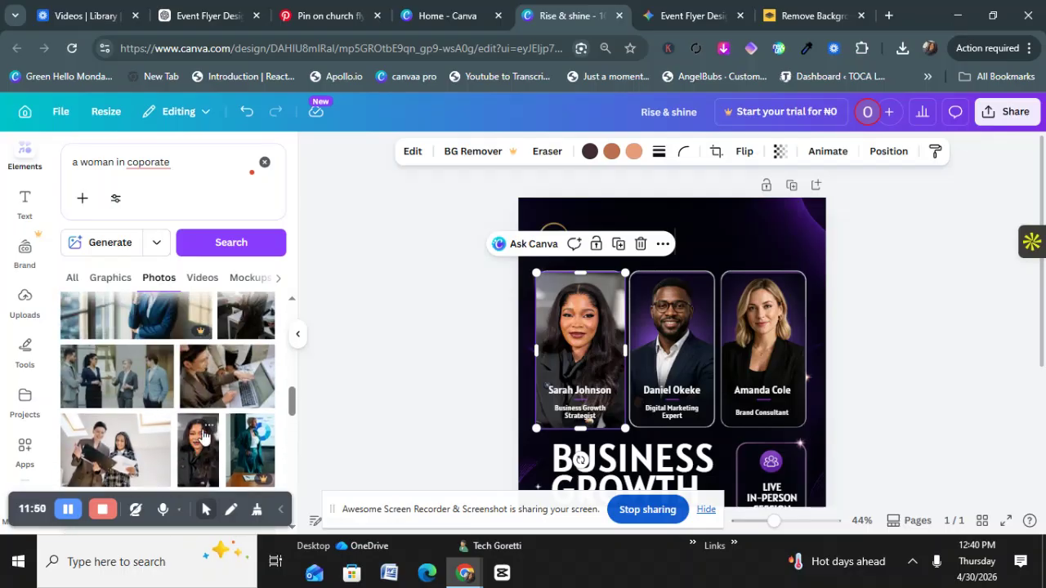
left_click(207, 427)
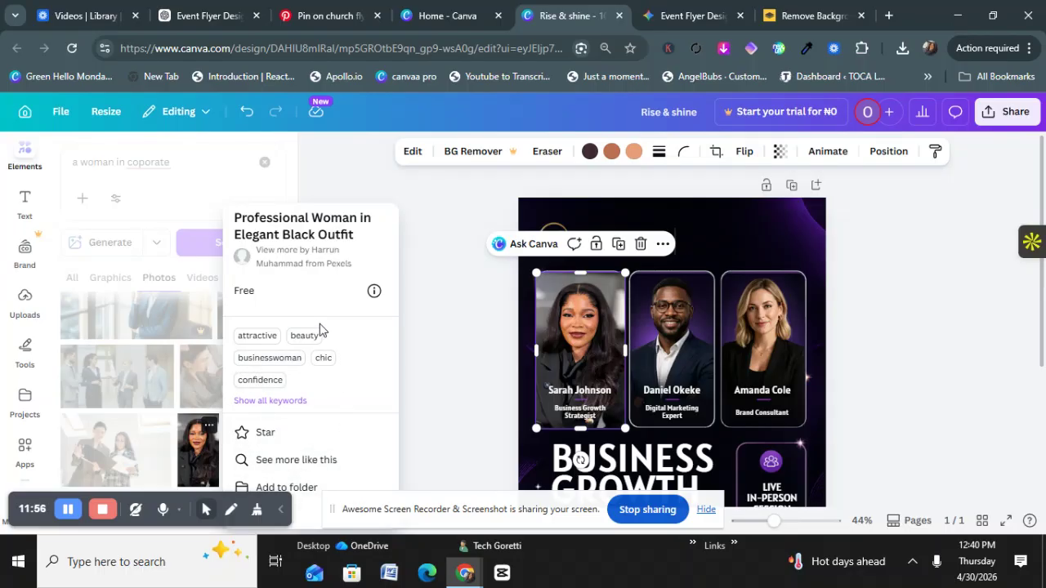
left_click(200, 448)
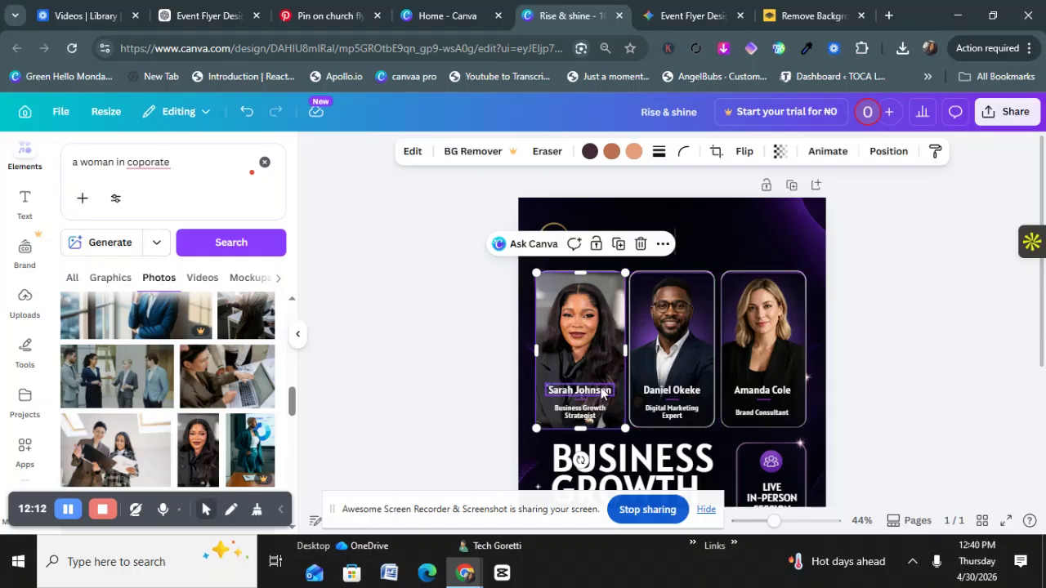
Step: Change the first speaker's surname from Johnson to David
left_click(610, 394)
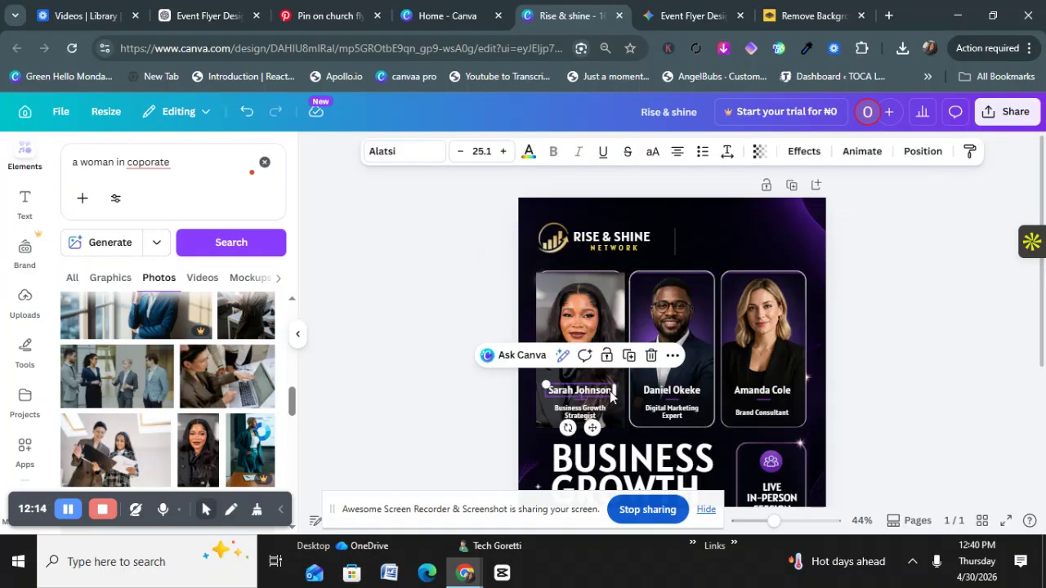
left_click(611, 394)
left_click(612, 392)
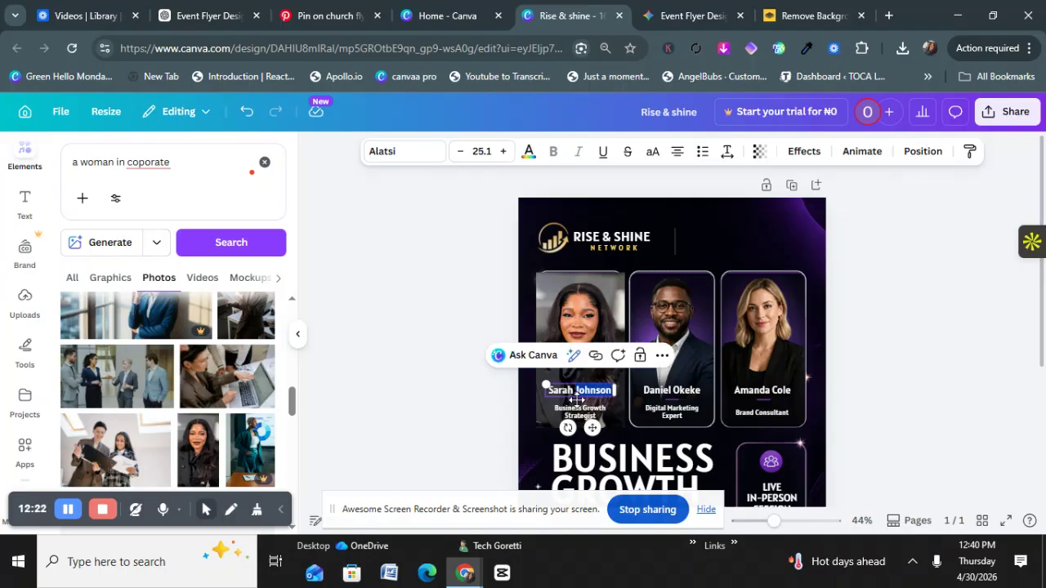
type("David")
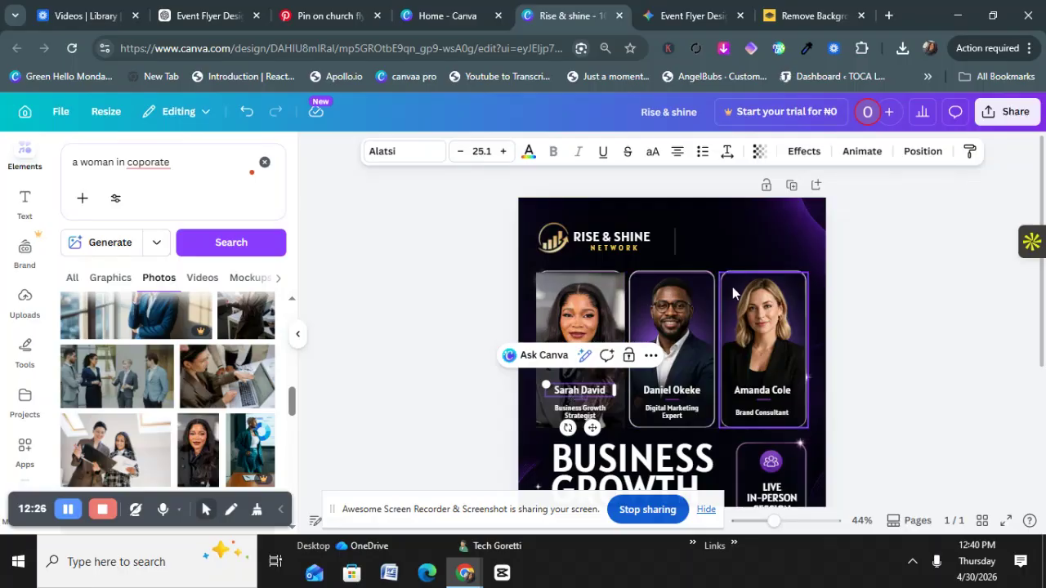
scroll(731, 287, "down", 3)
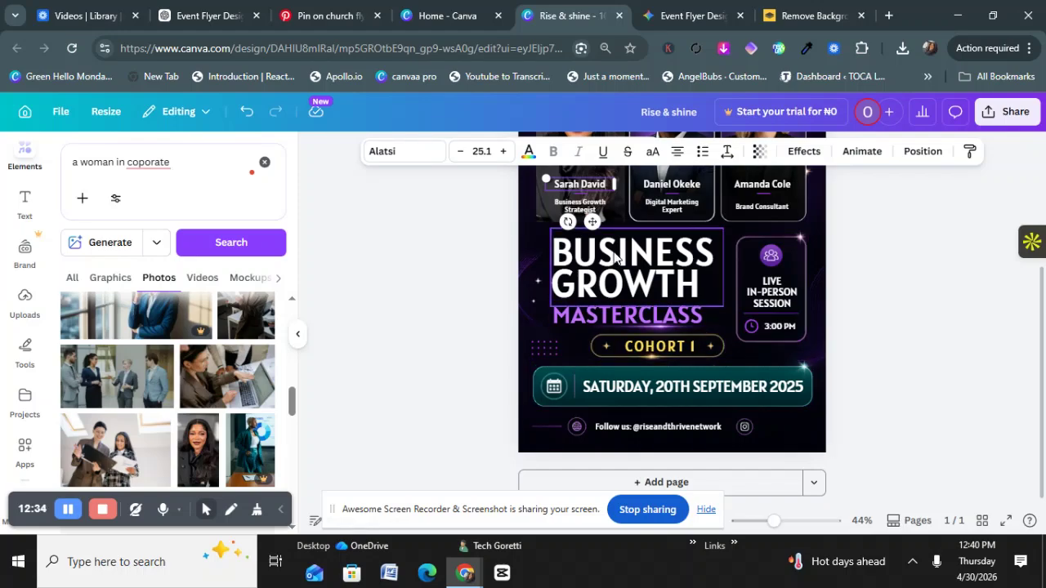
Step: Change the live session time from 3:00 PM to 2:00 PM
mouse_move(604, 260)
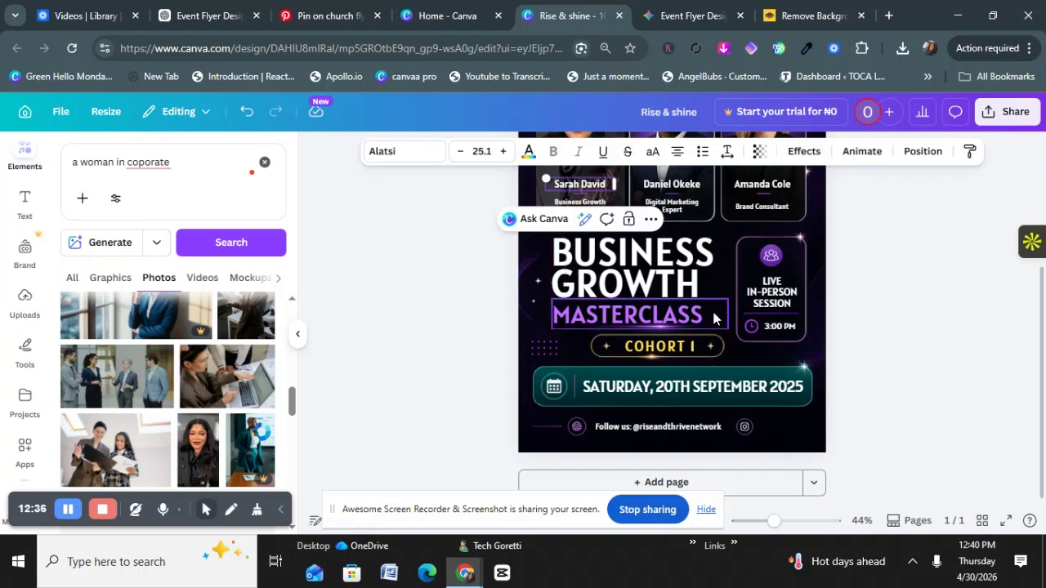
left_click(786, 327)
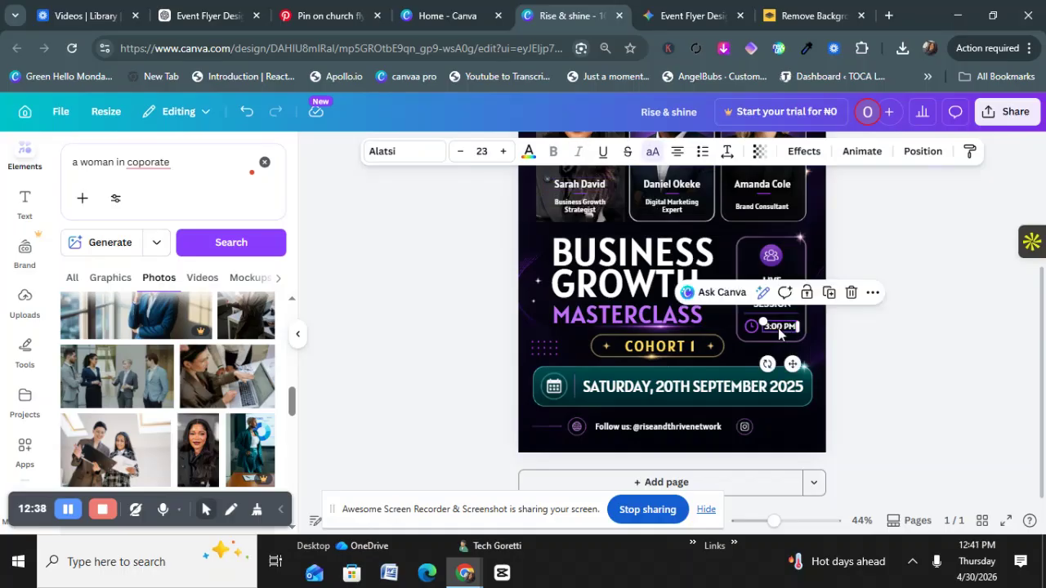
left_click(776, 327)
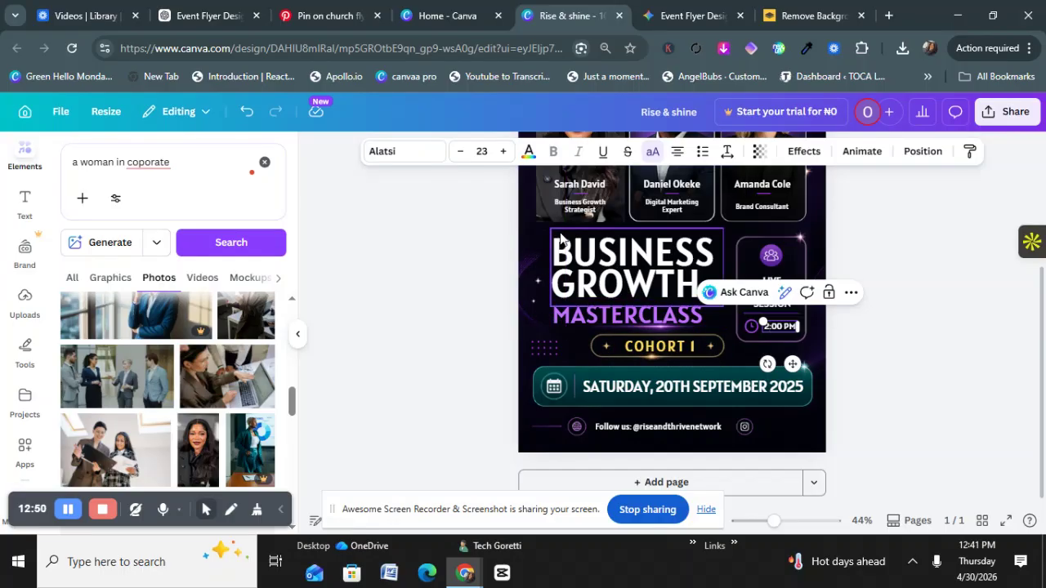
scroll(569, 256, "up", 3)
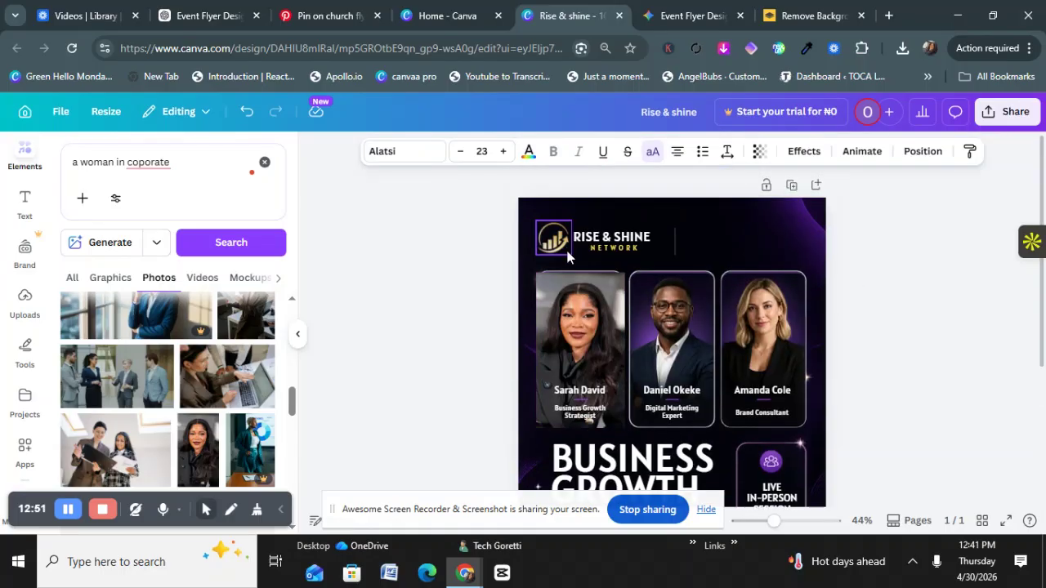
left_click(606, 286)
mouse_move(606, 286)
left_mouse_down()
mouse_move(626, 419)
mouse_move(609, 285)
mouse_move(623, 277)
left_mouse_up()
Step: Deselect the photo, then select the event date text and its calendar icon
left_click(909, 301)
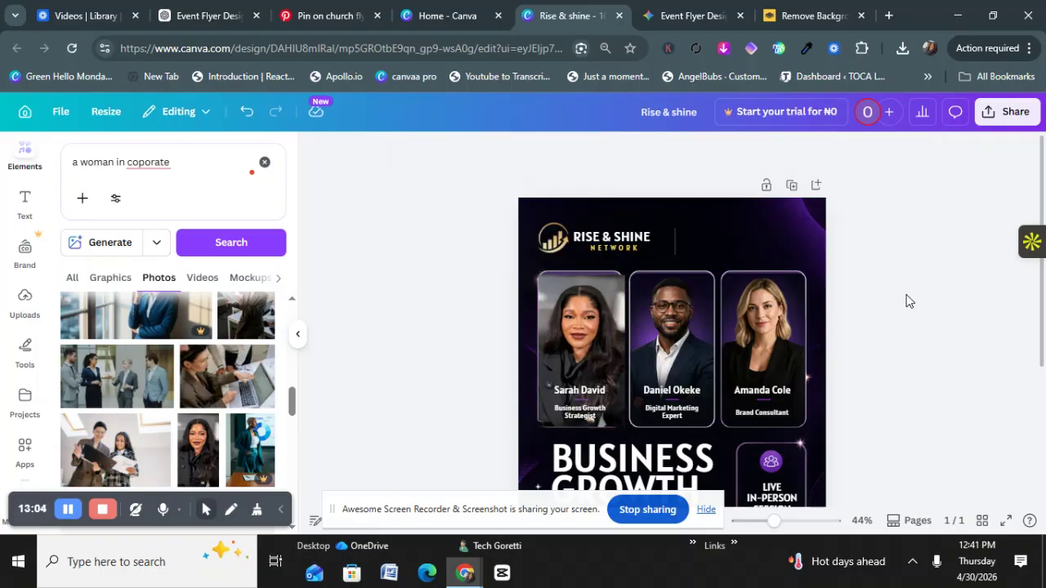
scroll(666, 432, "down", 1)
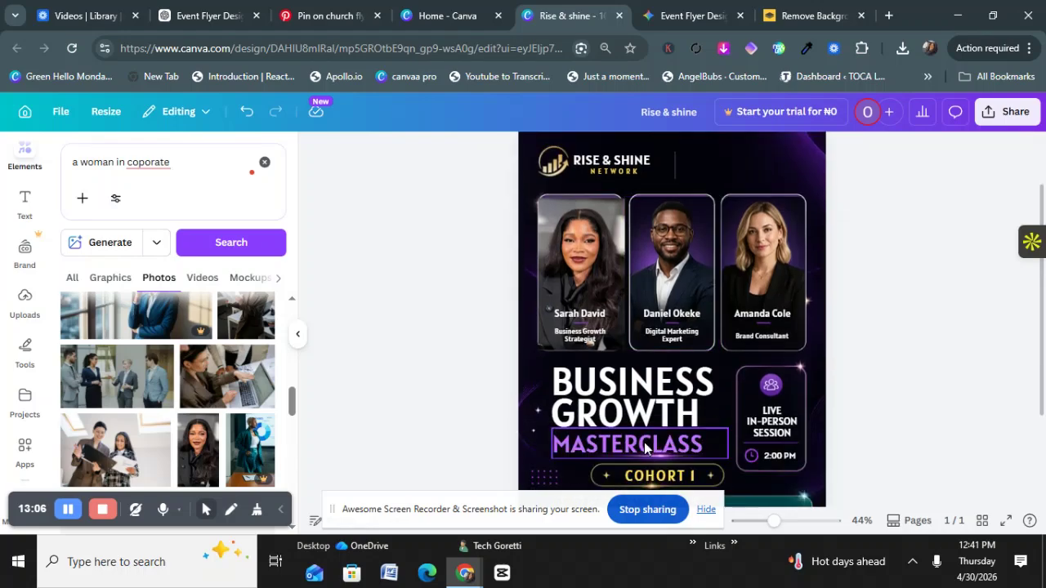
scroll(760, 433, "down", 2)
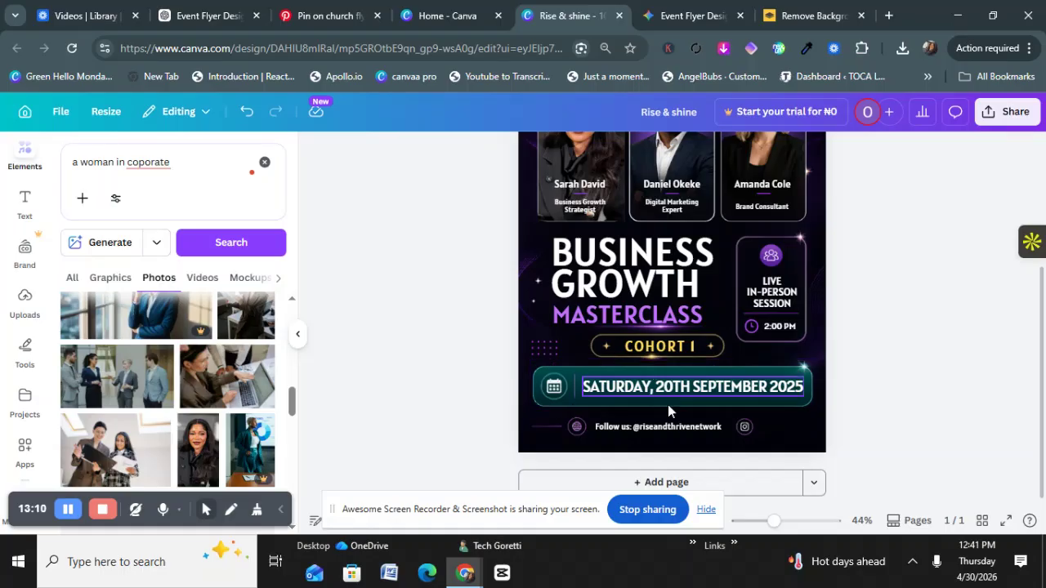
left_click(646, 389)
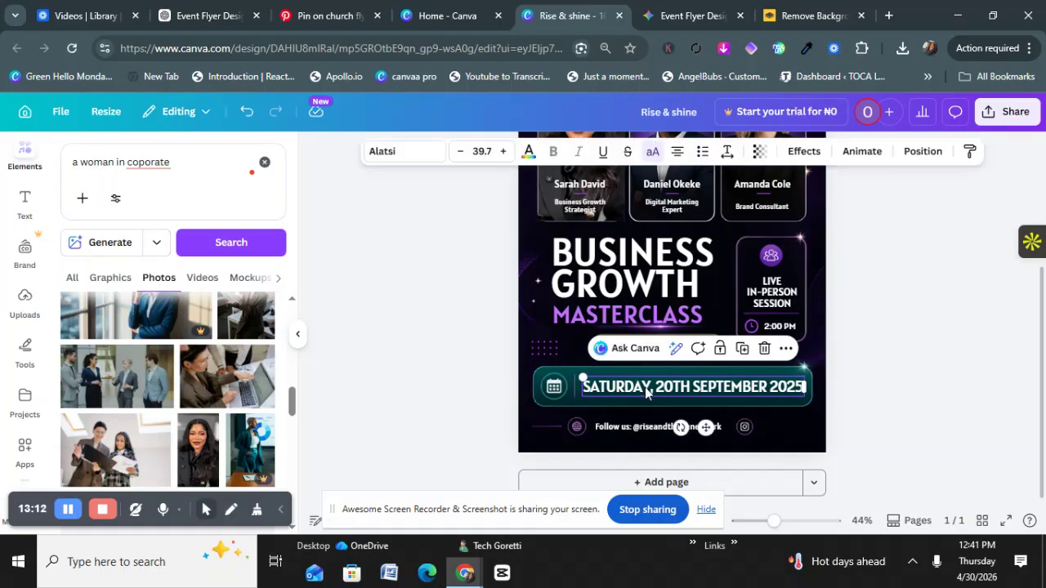
left_click(556, 391)
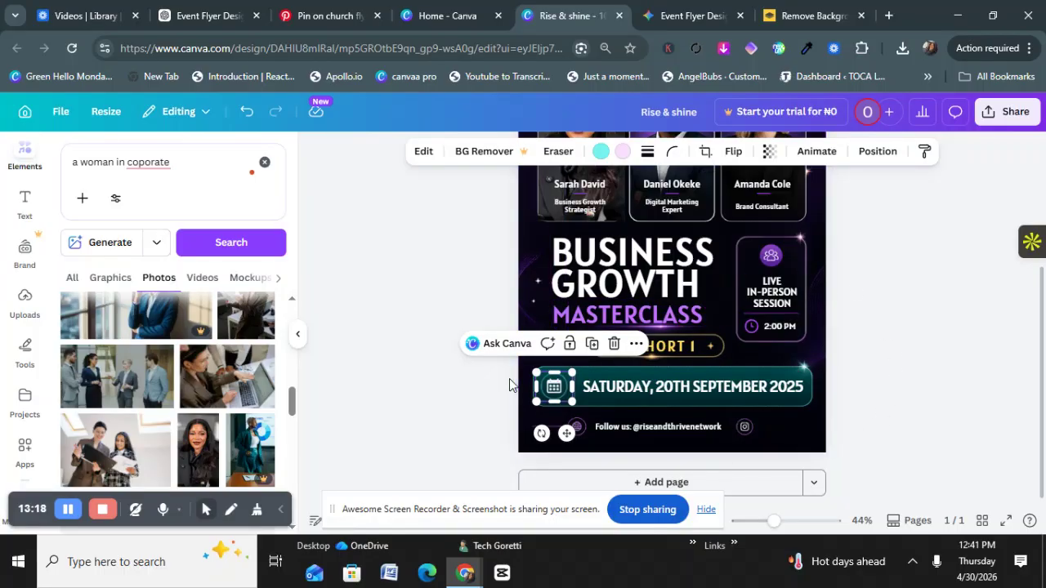
scroll(784, 317, "up", 3)
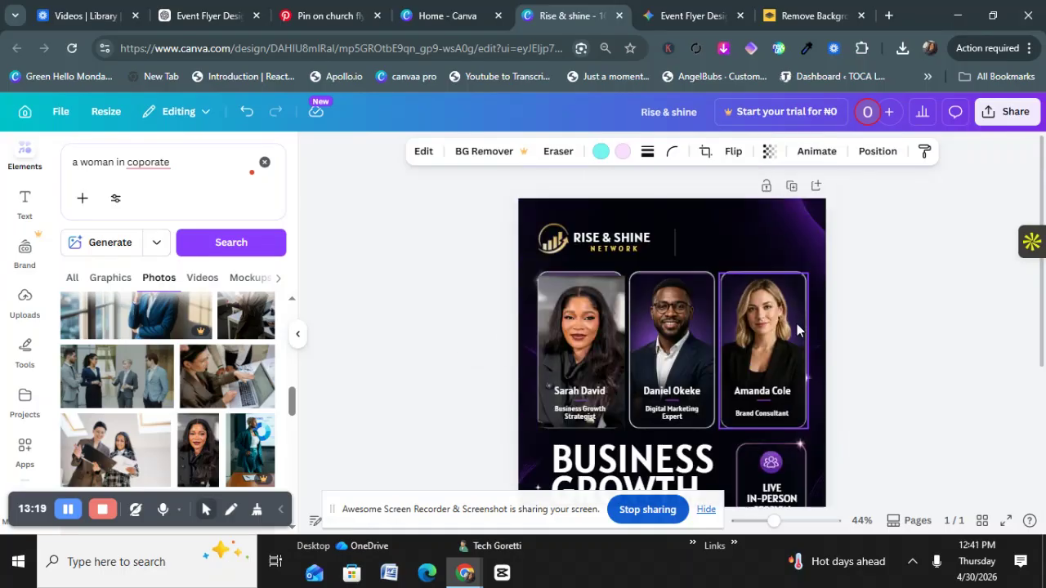
Step: Delete the thin vertical divider beside the RISE & SHINE logo and review the flyer
left_click(674, 244)
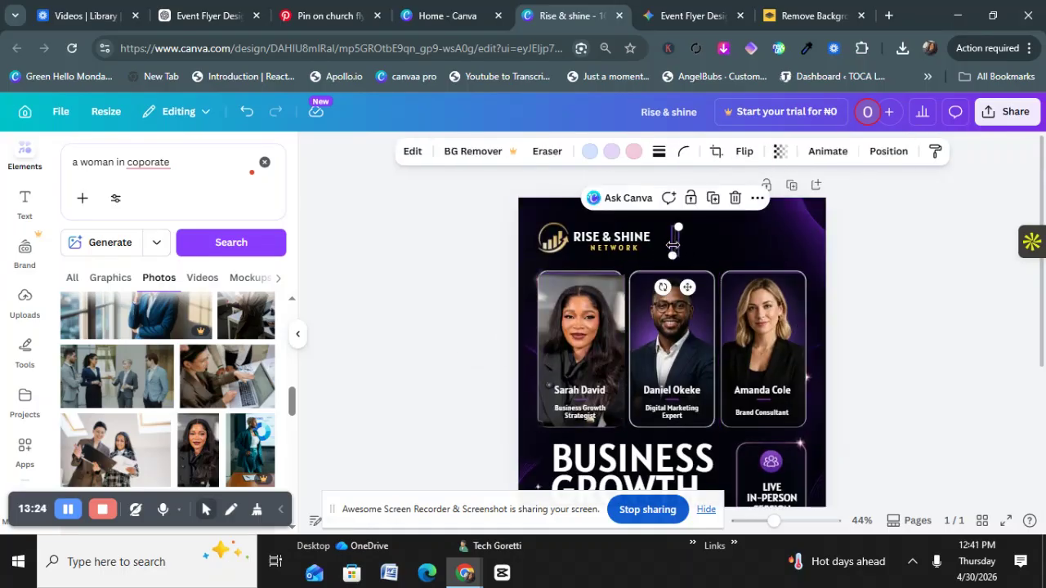
left_click(735, 198)
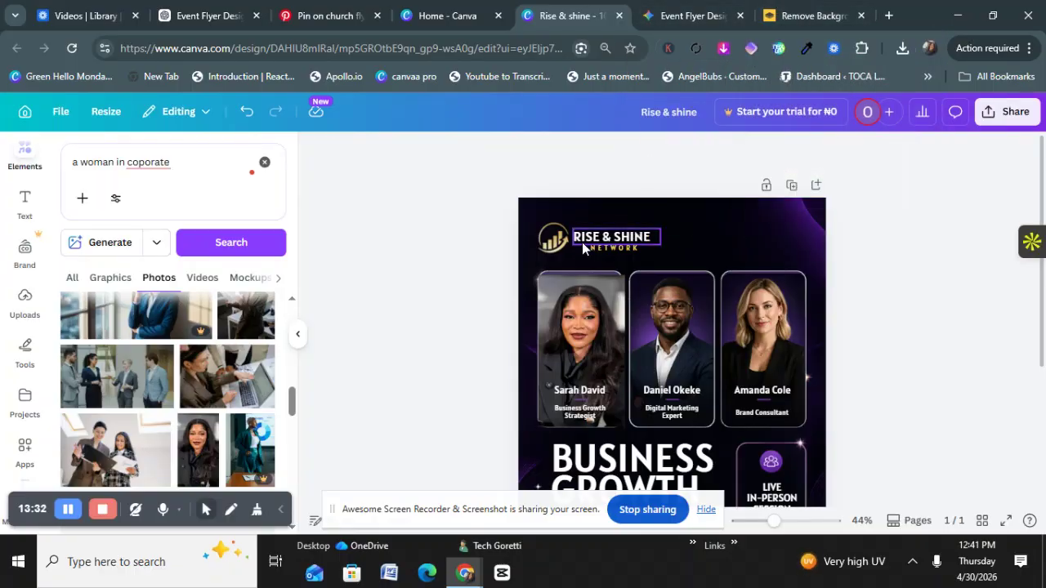
scroll(667, 243, "down", 2)
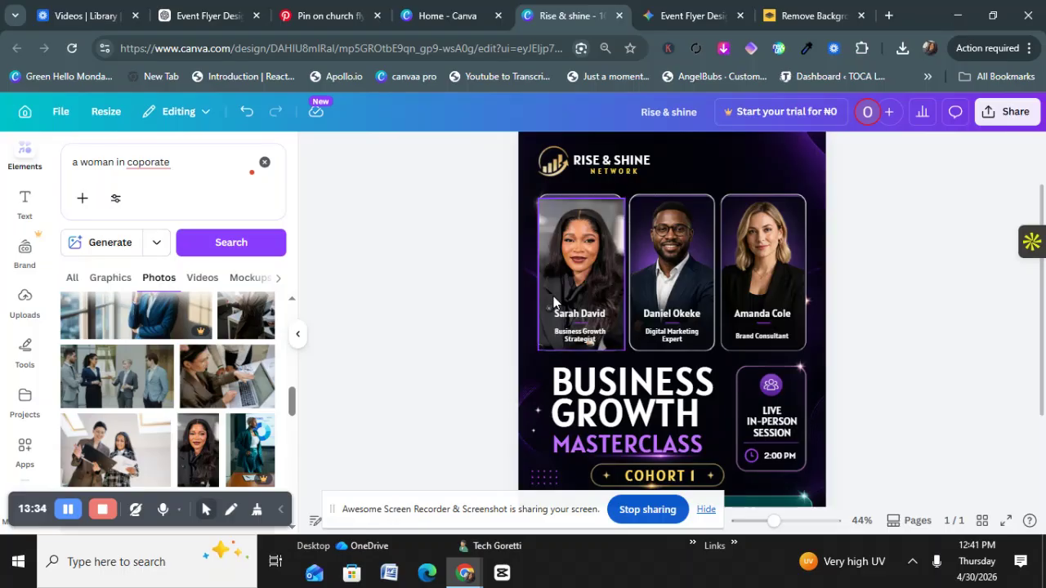
scroll(554, 299, "down", 3)
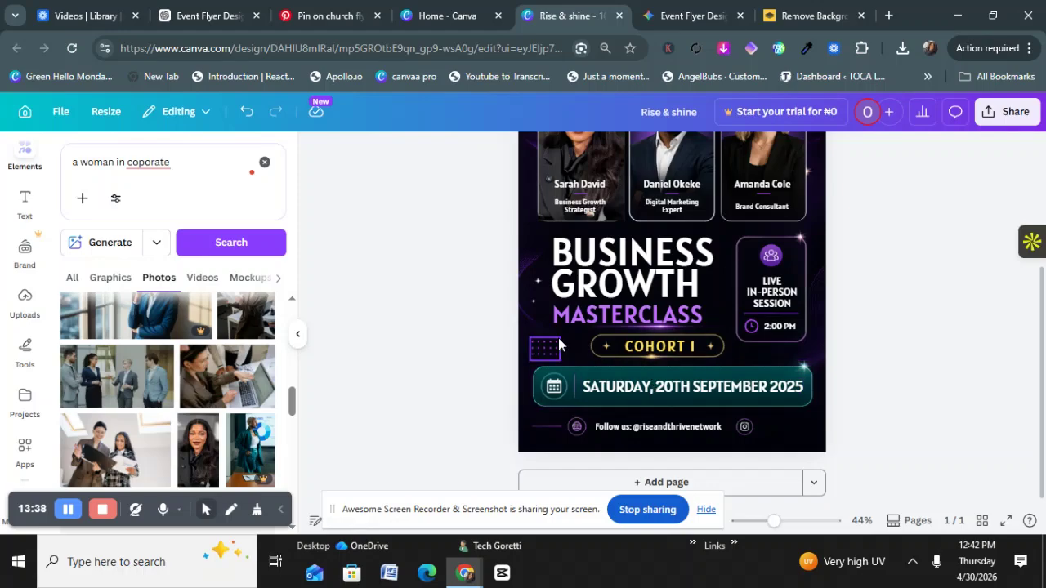
scroll(558, 343, "up", 4)
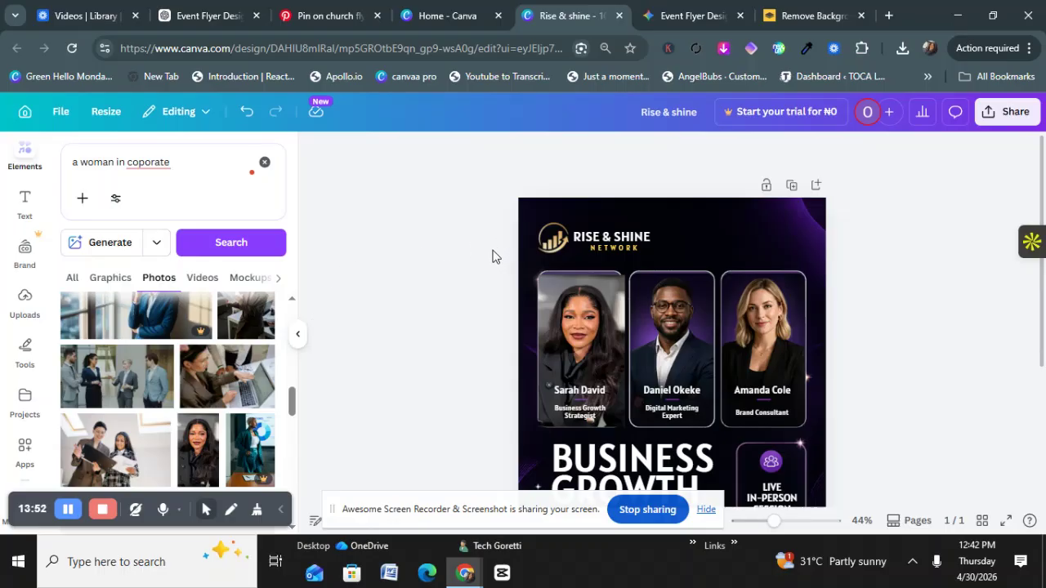
scroll(495, 281, "down", 3)
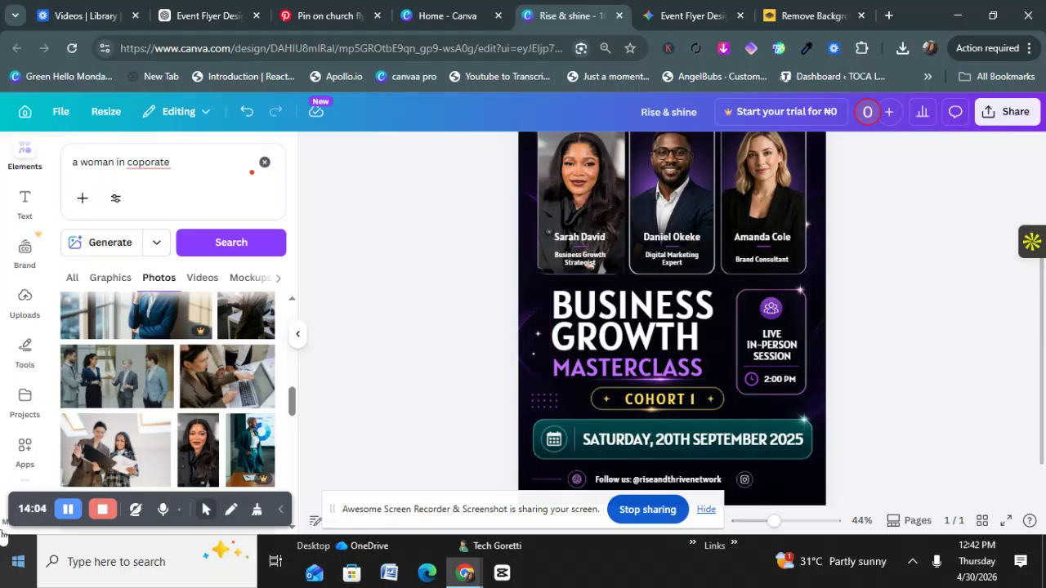
scroll(663, 319, "up", 3)
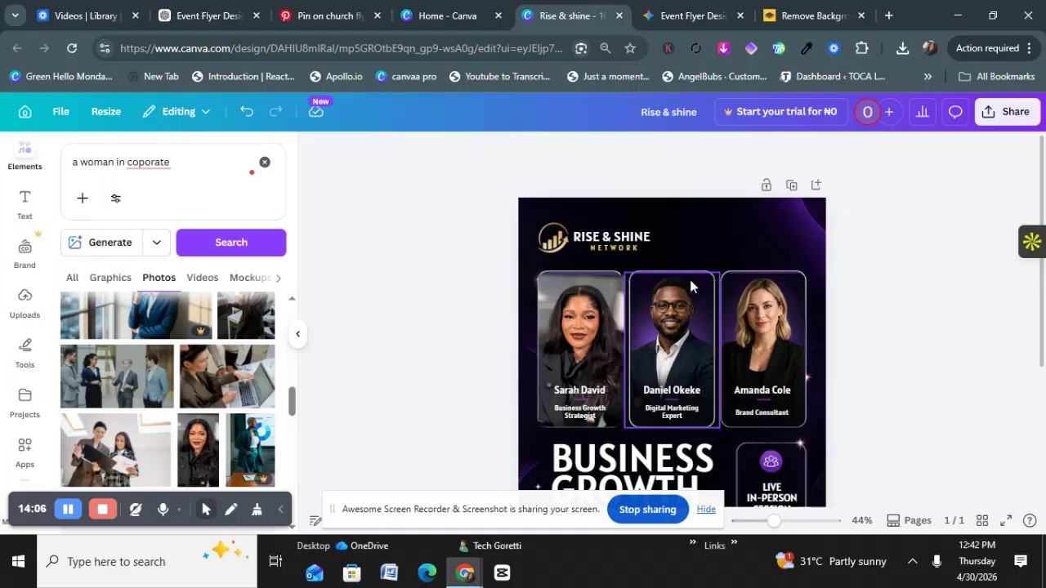